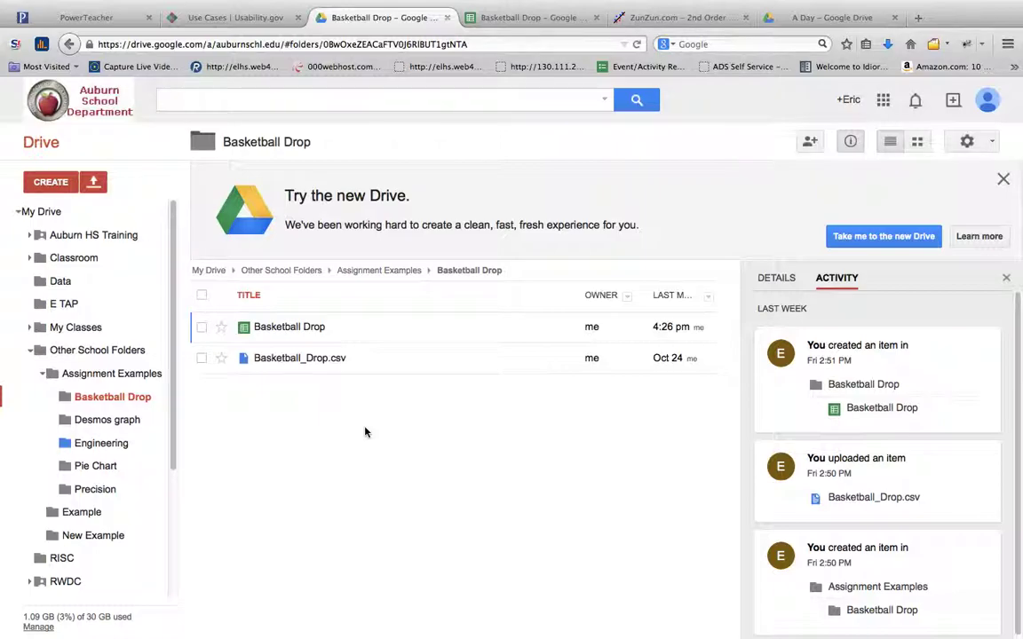
- Preview Basketball_Drop.csv and examine its time, position, velocity and acceleration columns, then close the preview
left_click(300, 366)
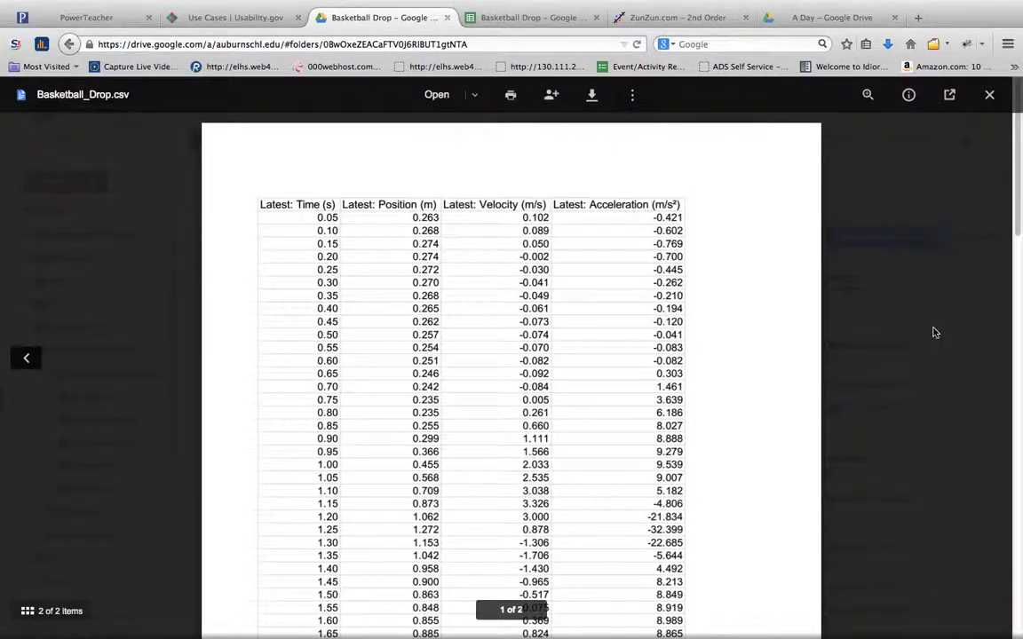
scroll(1017, 234, "down", 2)
scroll(1018, 235, "up", 1)
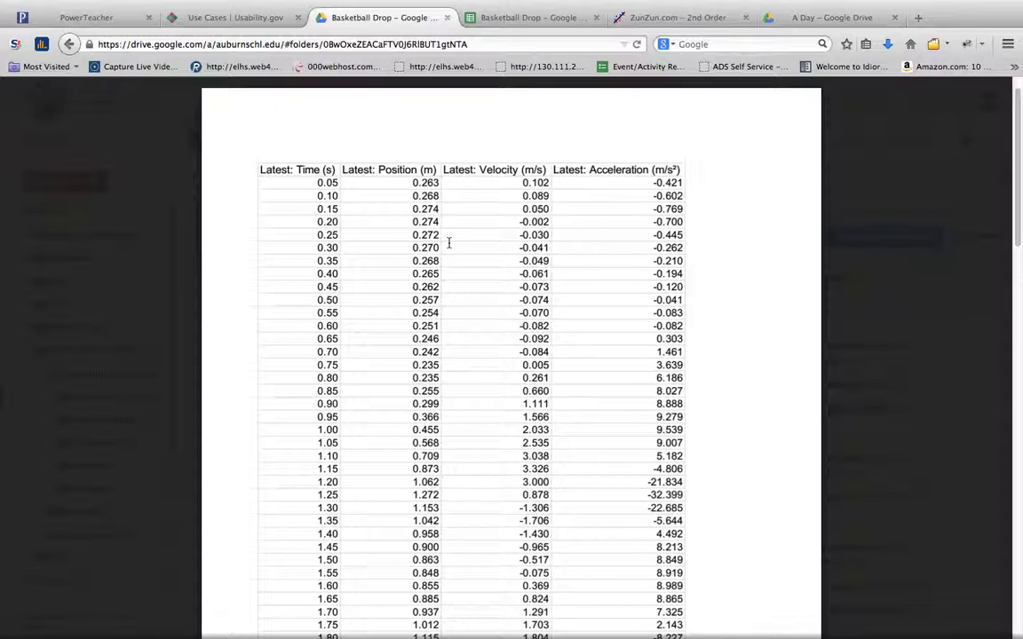
mouse_move(391, 200)
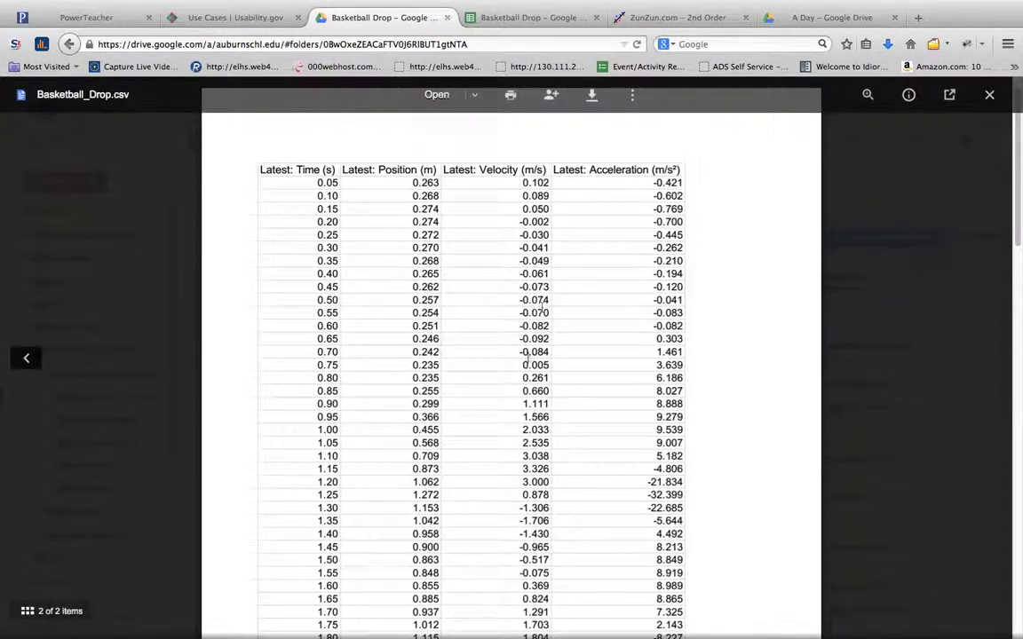
left_click(184, 388)
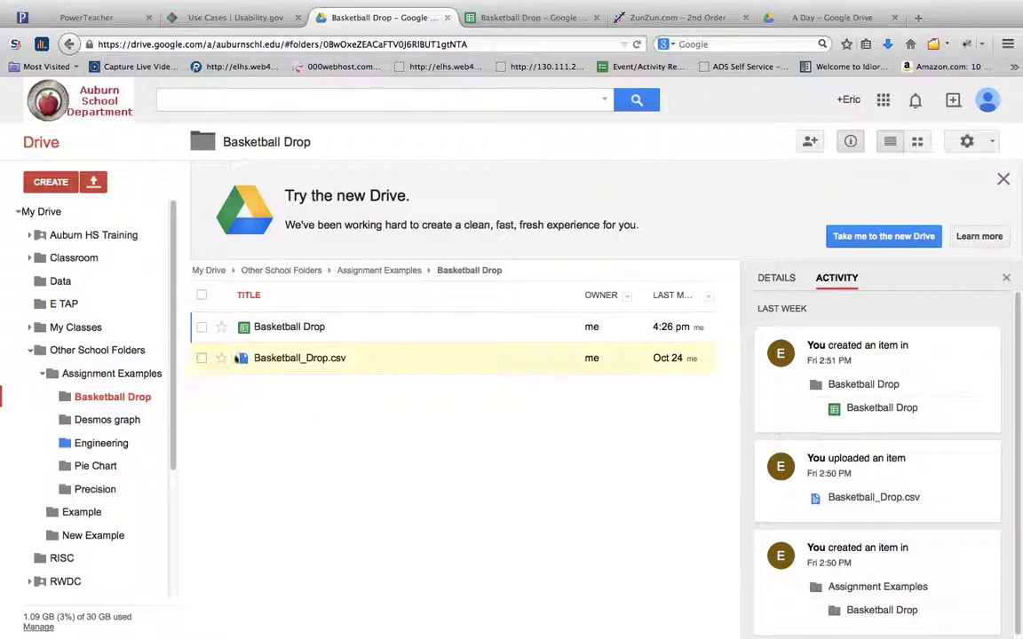
- Open the Basketball Drop spreadsheet and examine its position versus time chart
left_click(291, 328)
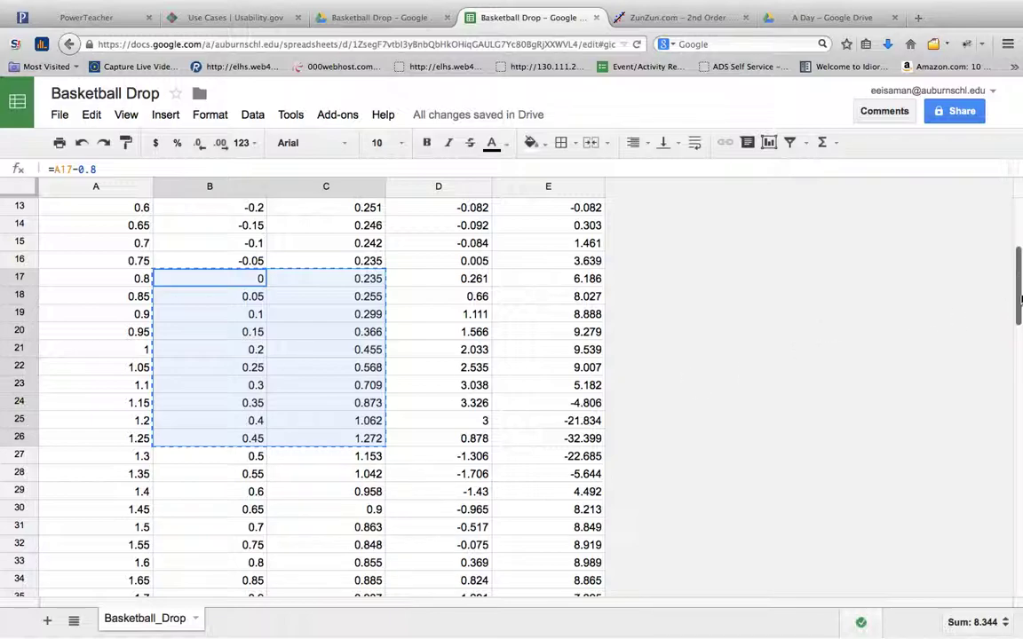
left_click_drag(1019, 300, 968, 463)
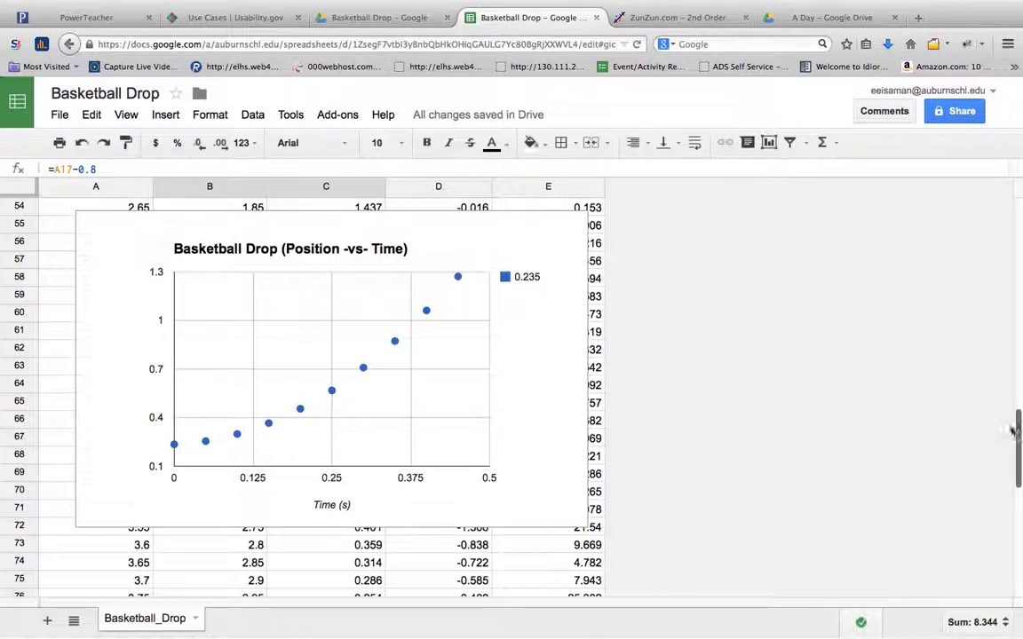
scroll(1017, 434, "up", 1)
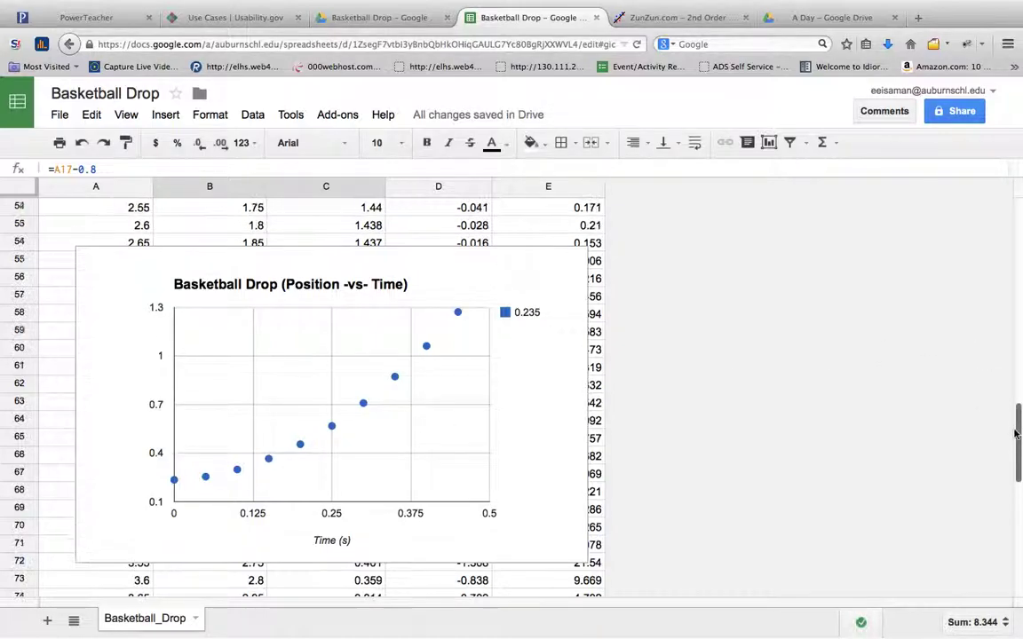
scroll(1017, 434, "down", 2)
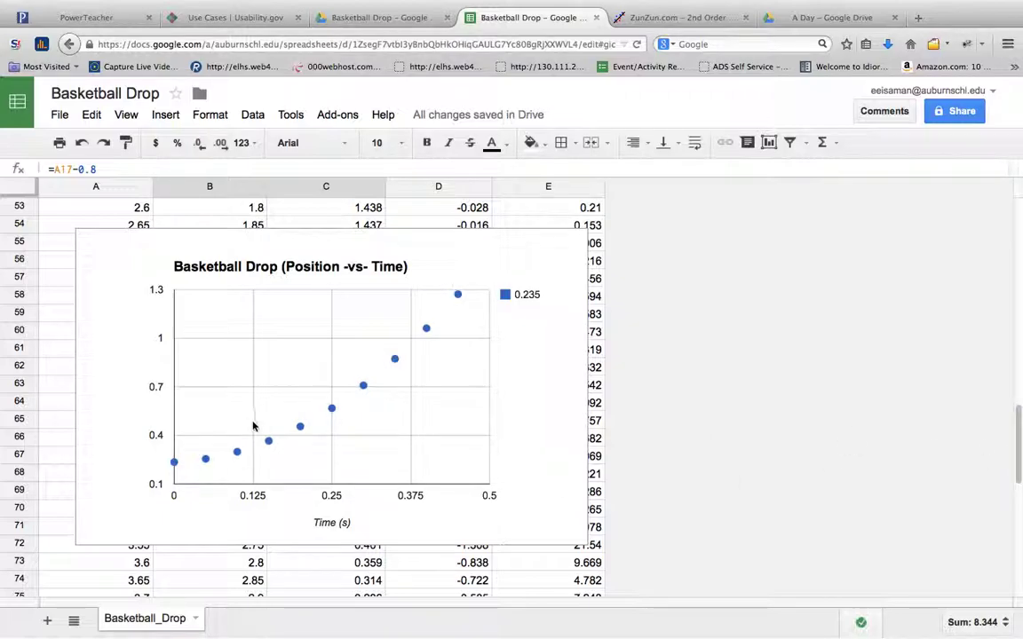
- Inspect the Adjusted Time column and the formula in its first data cell, B2
left_click_drag(1018, 447, 996, 231)
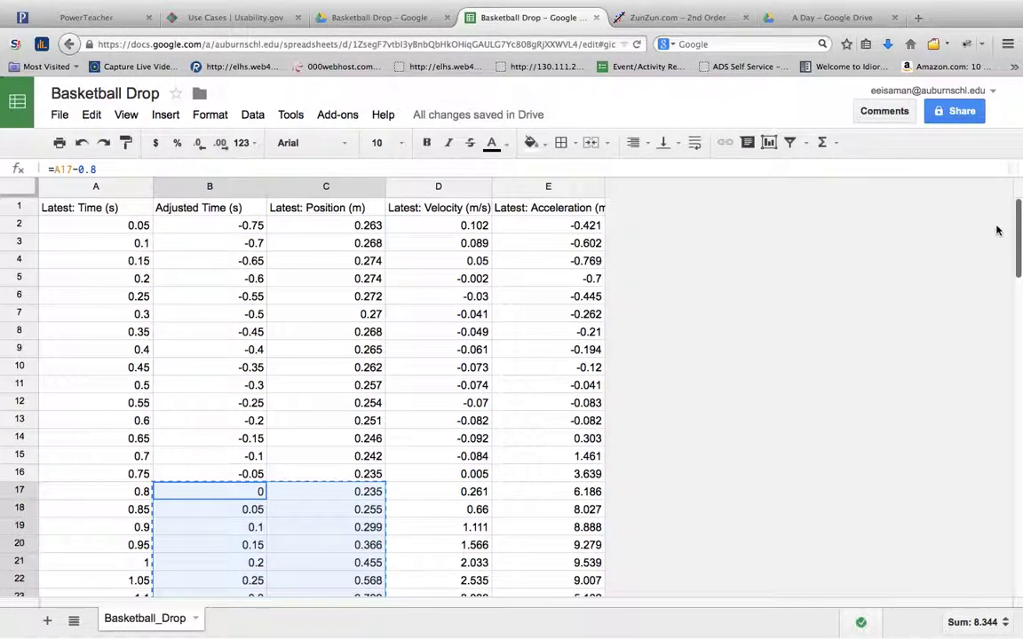
left_click(178, 188)
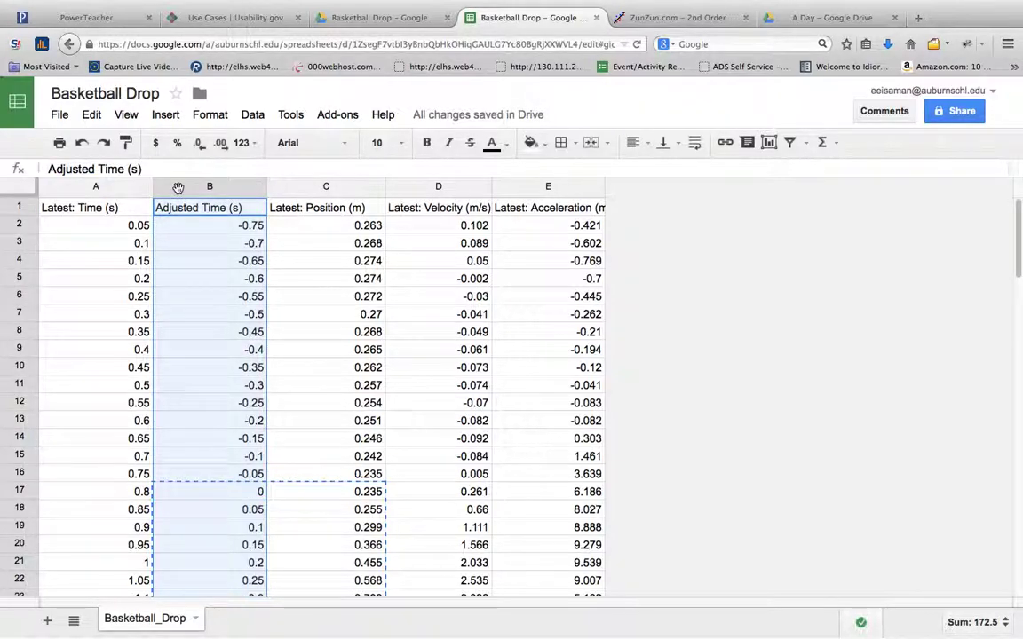
left_click(187, 230)
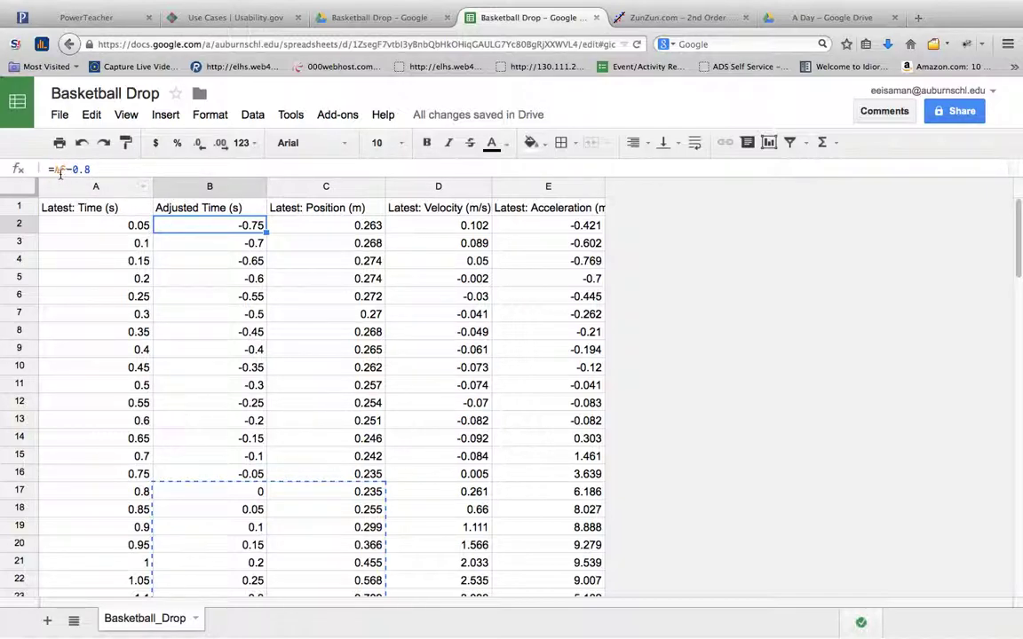
left_click_drag(55, 169, 110, 169)
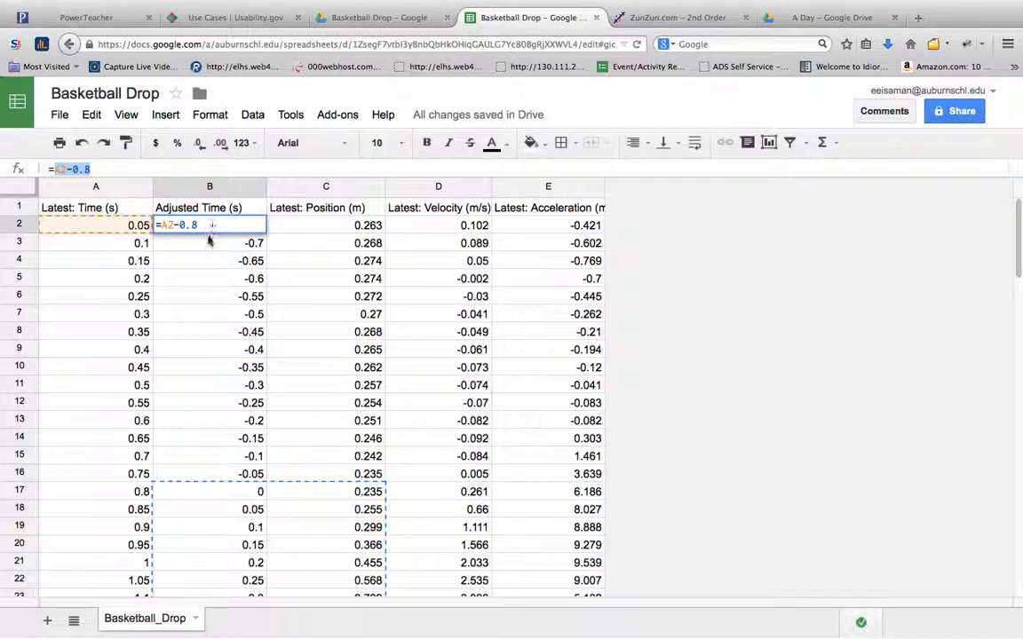
key("Return")
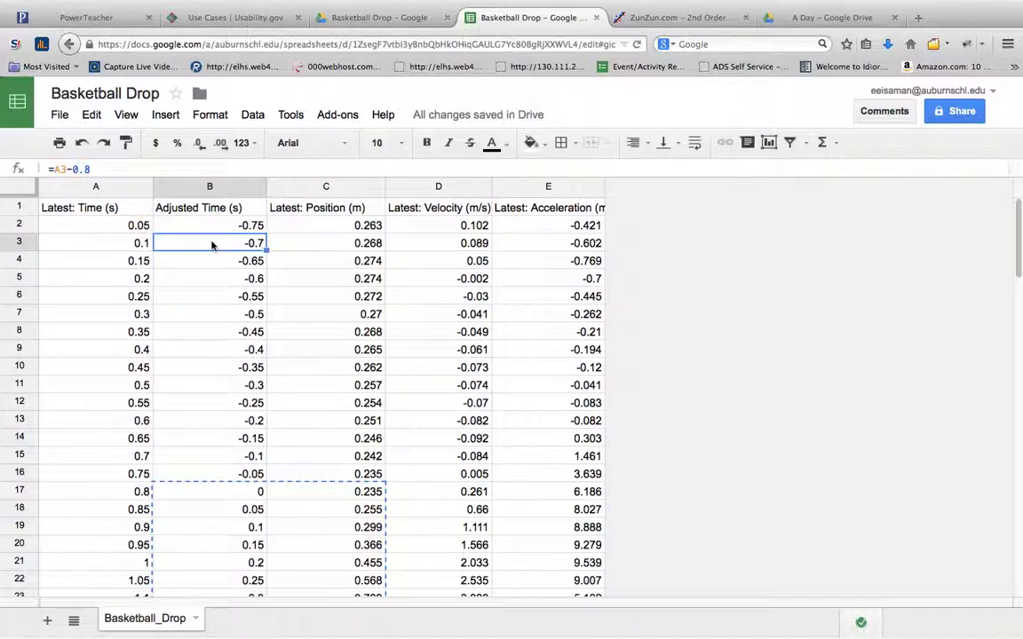
- Check the Adjusted Time formulas cell by cell from B4 down to B16
left_click(212, 261)
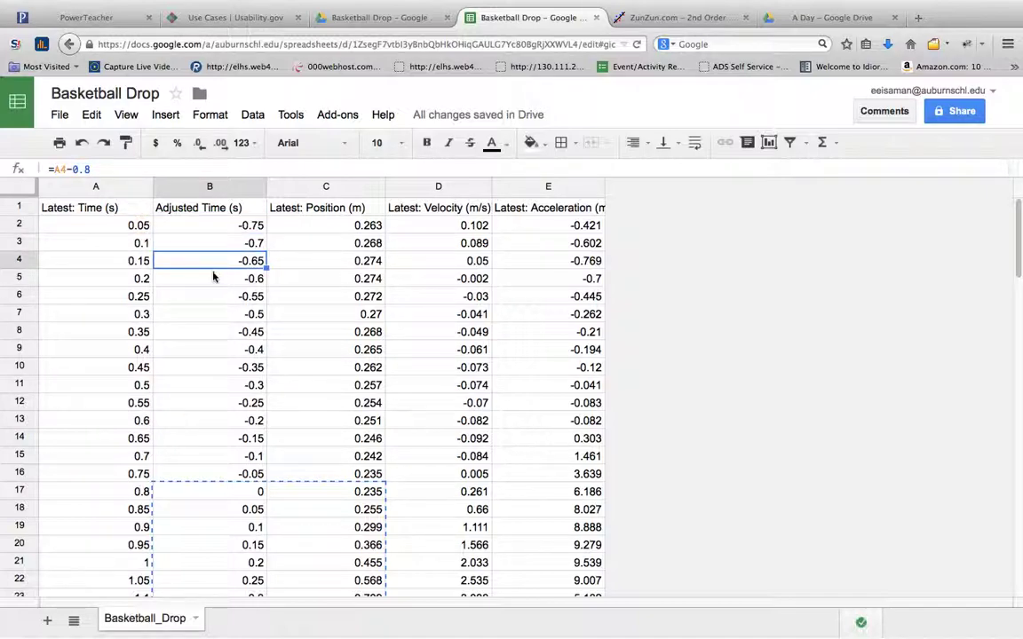
left_click(211, 278)
left_click(216, 299)
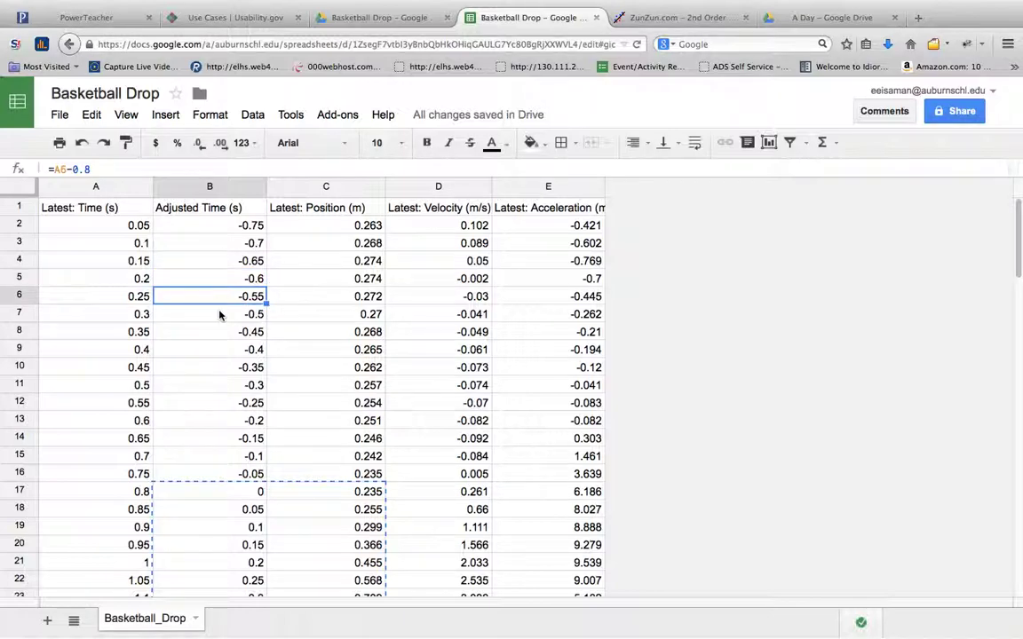
left_click(220, 315)
left_click(224, 333)
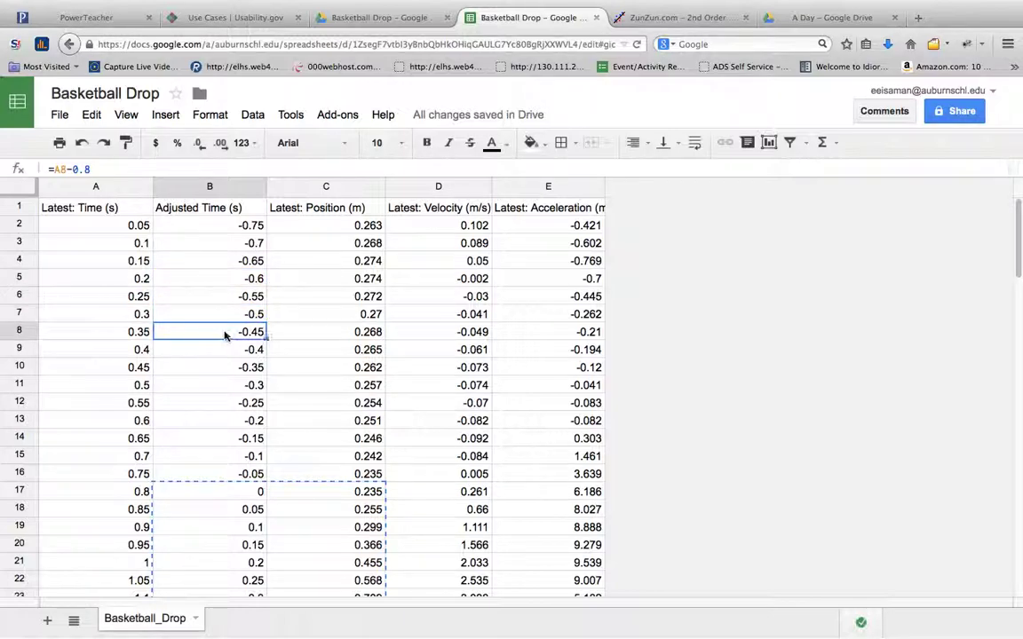
left_click(222, 351)
left_click(223, 366)
left_click(220, 385)
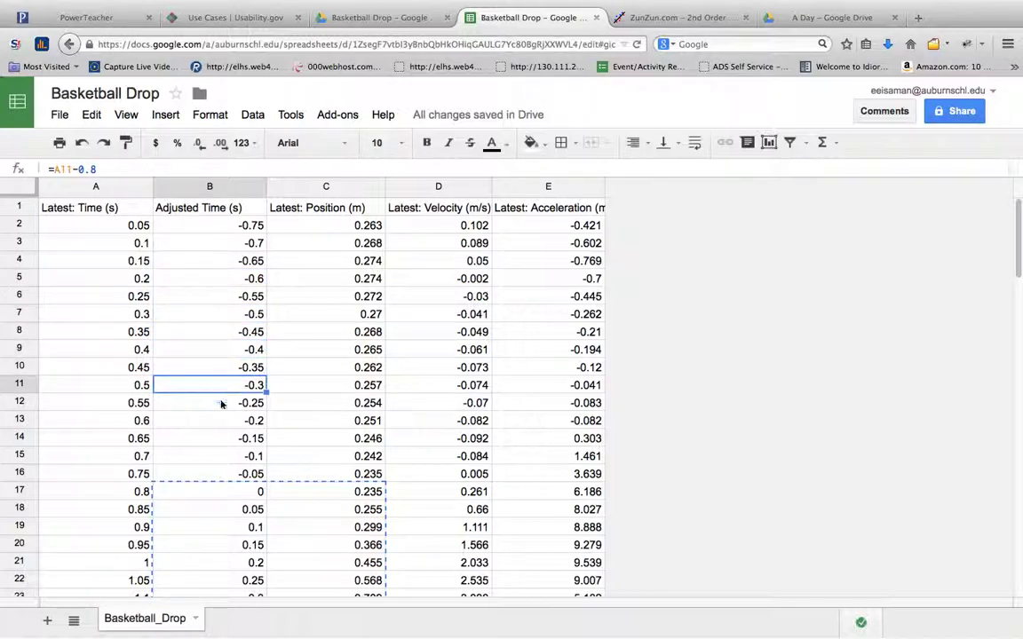
left_click(220, 402)
left_click(217, 422)
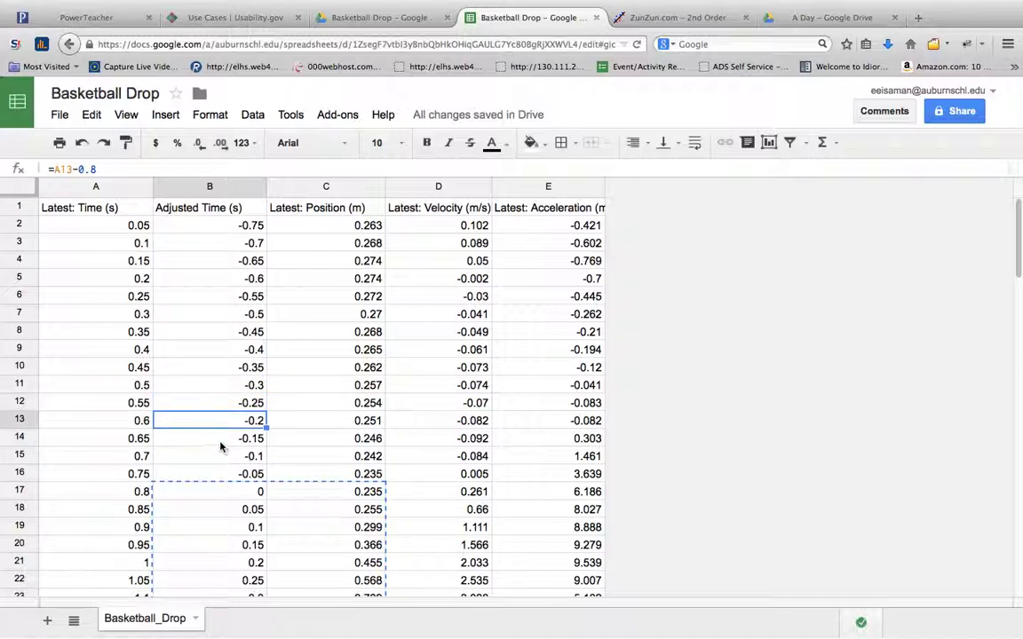
left_click(218, 439)
left_click(220, 455)
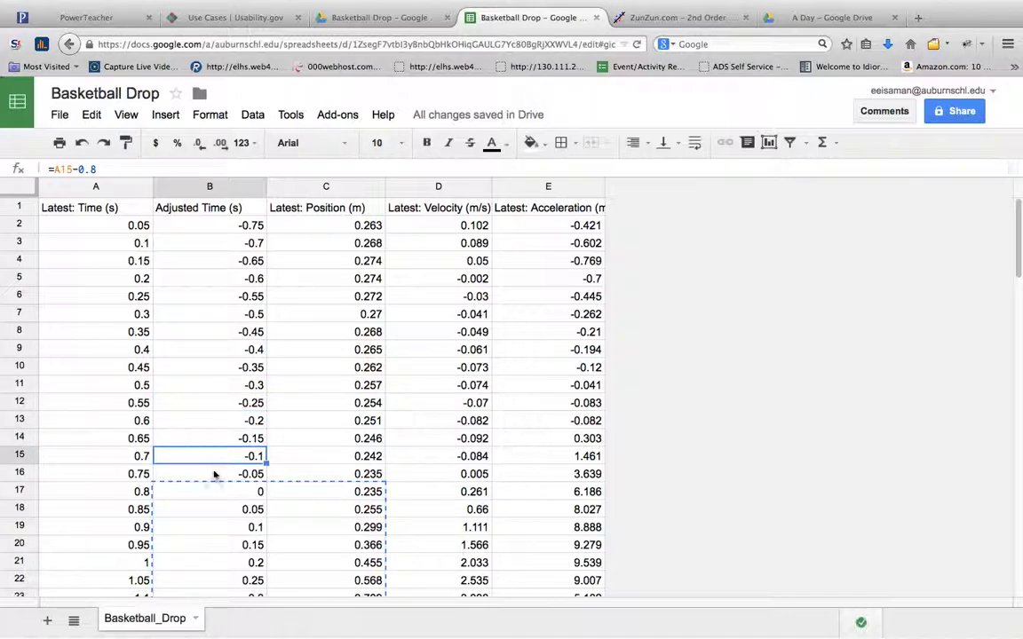
left_click(214, 476)
- Examine the start and end of the drop data range, from B17 to C26
scroll(219, 475, "down", 4)
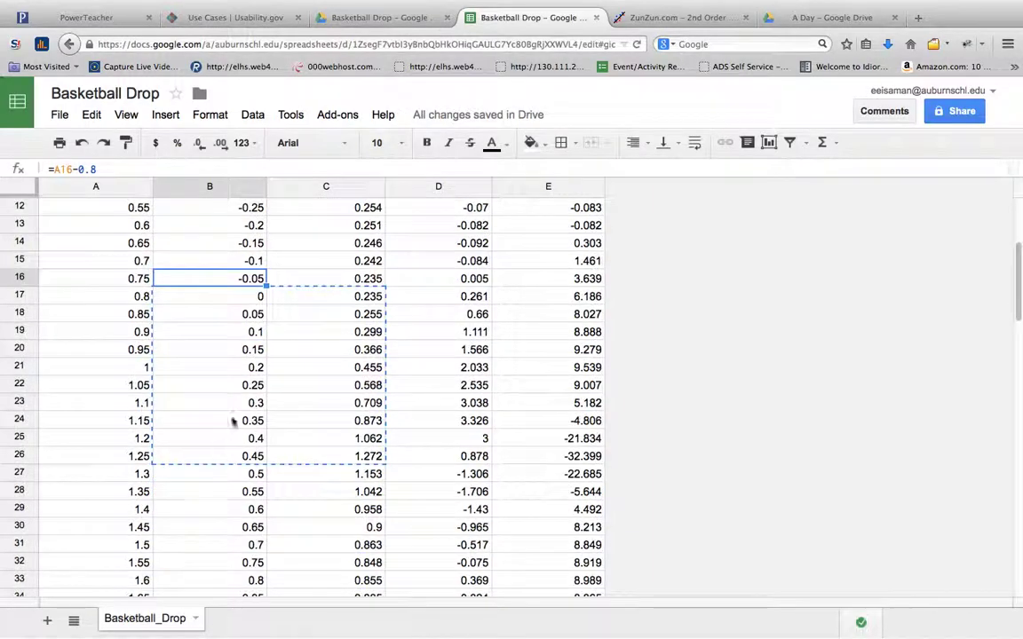
left_click(200, 300)
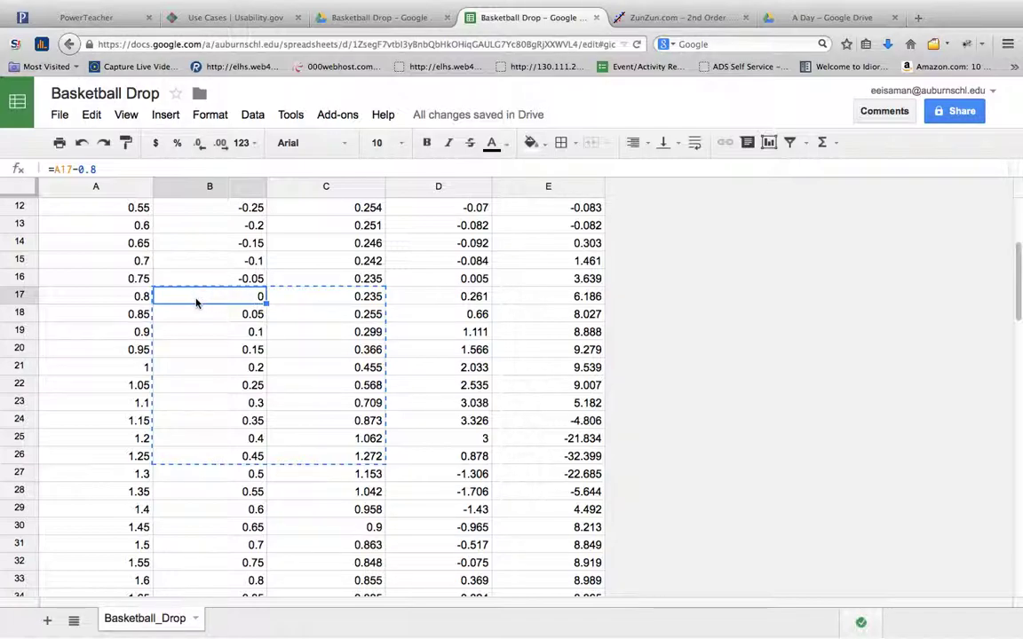
left_click(330, 457)
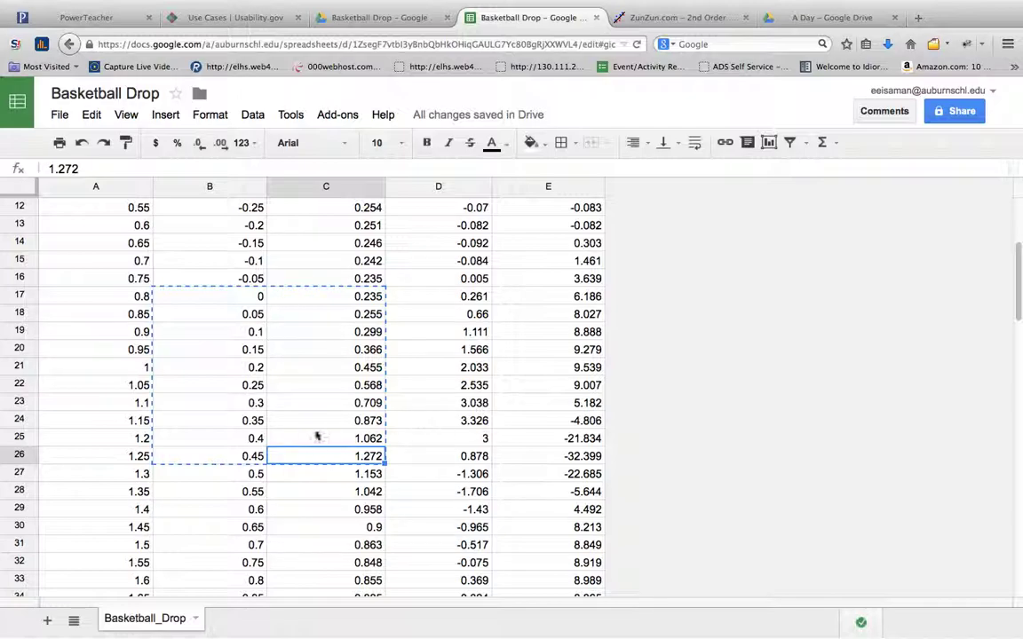
- Switch to the ZunZun quadratic fitting page and examine the X and Y data, highlighting the first Y value
left_click(643, 18)
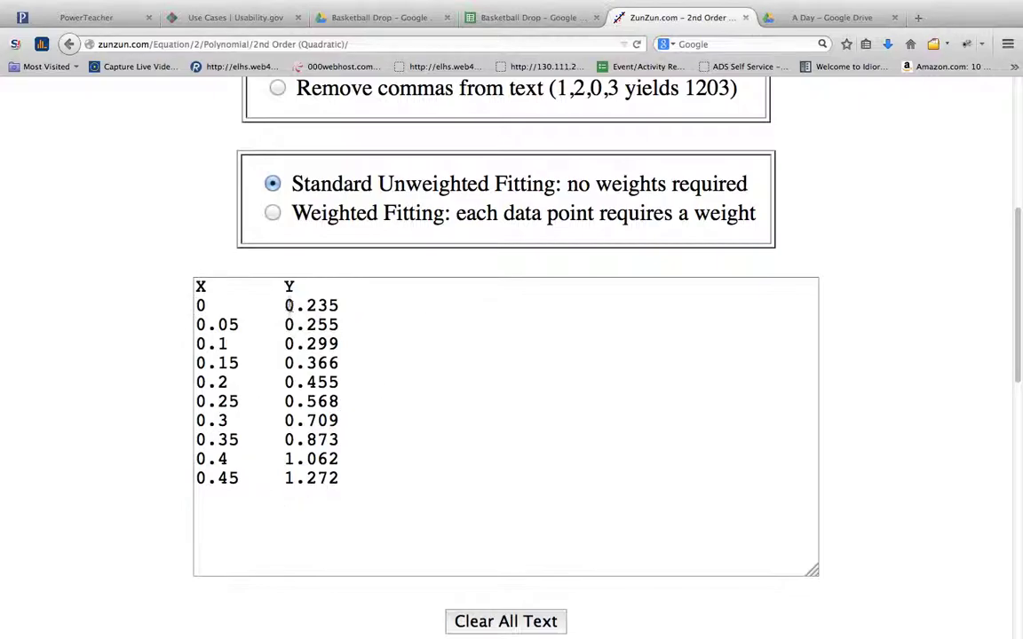
left_click_drag(286, 305, 340, 304)
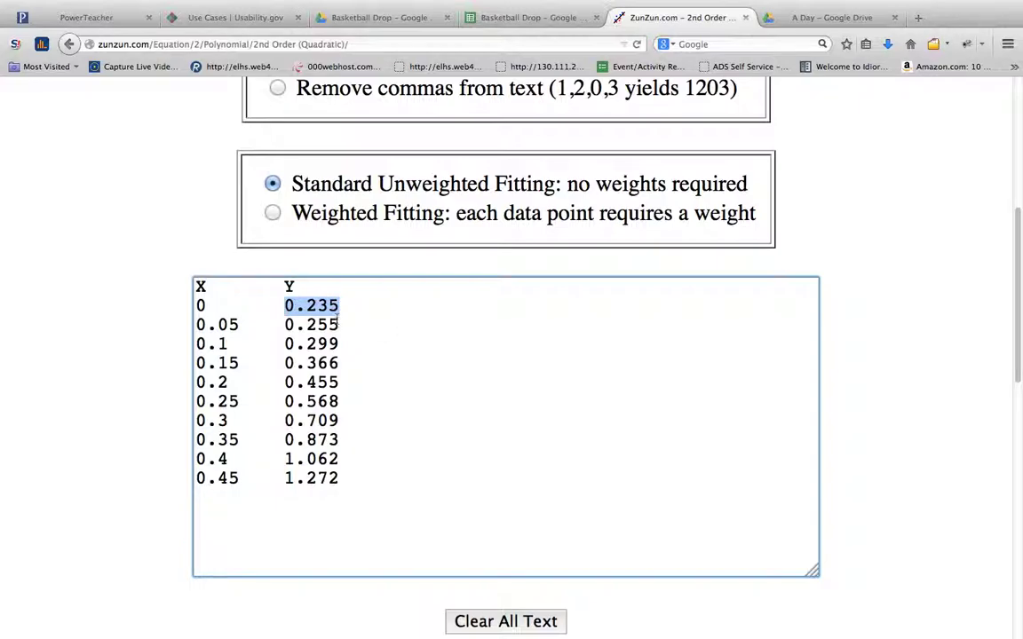
scroll(1017, 293, "up", 1)
mouse_move(1017, 296)
left_mouse_down()
mouse_move(1016, 275)
mouse_move(1012, 284)
left_mouse_up()
scroll(1012, 285, "down", 1)
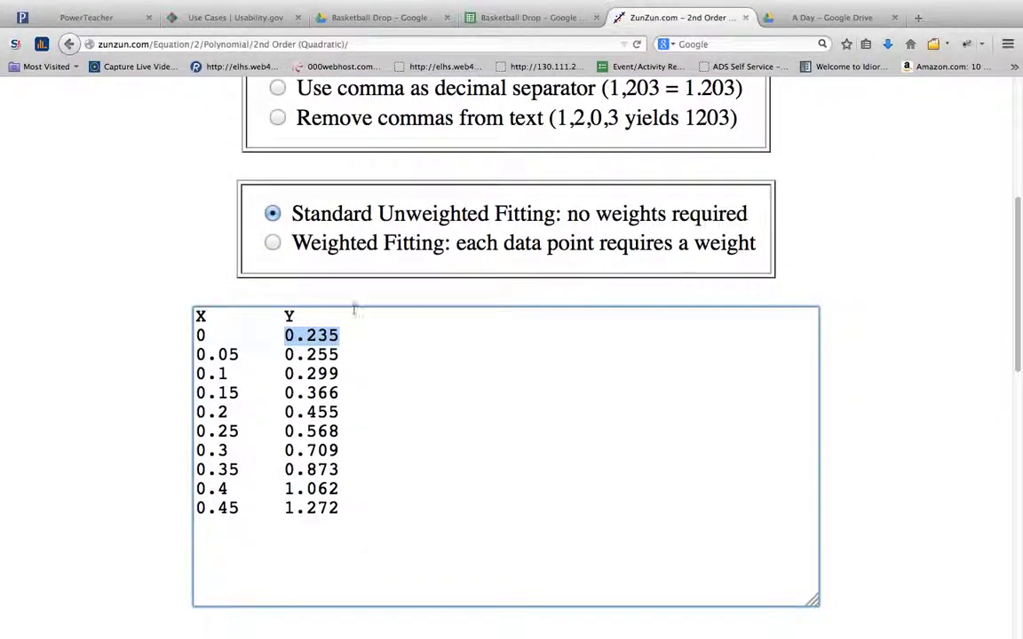
left_click(285, 335)
left_click_drag(285, 336, 354, 338)
left_click(341, 335)
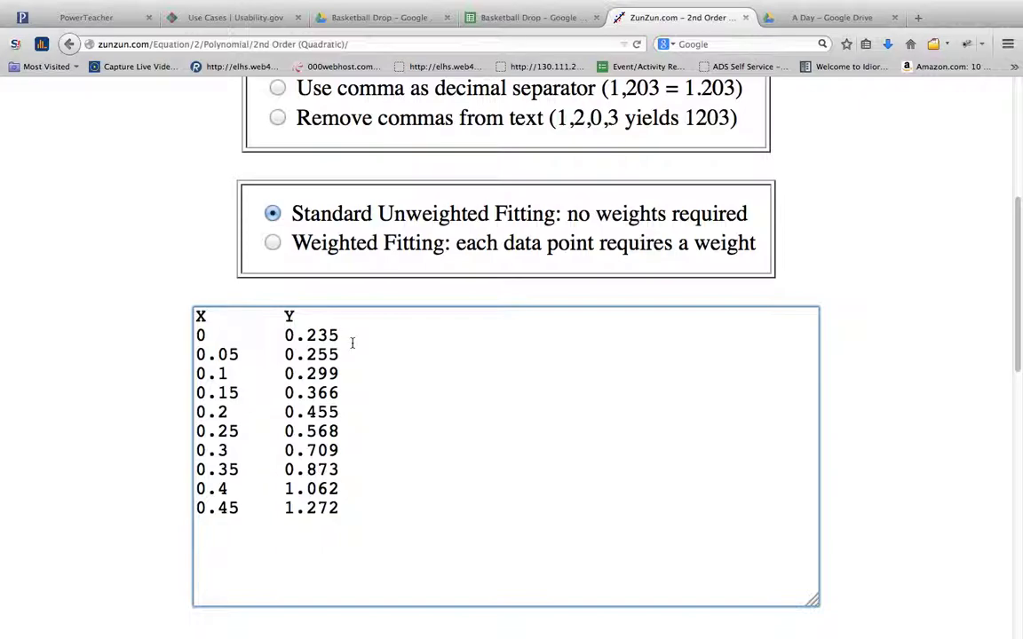
- Show the Hold Coefficients Constant settings and check the values held for coefficients a and b
left_click_drag(1018, 300, 1007, 176)
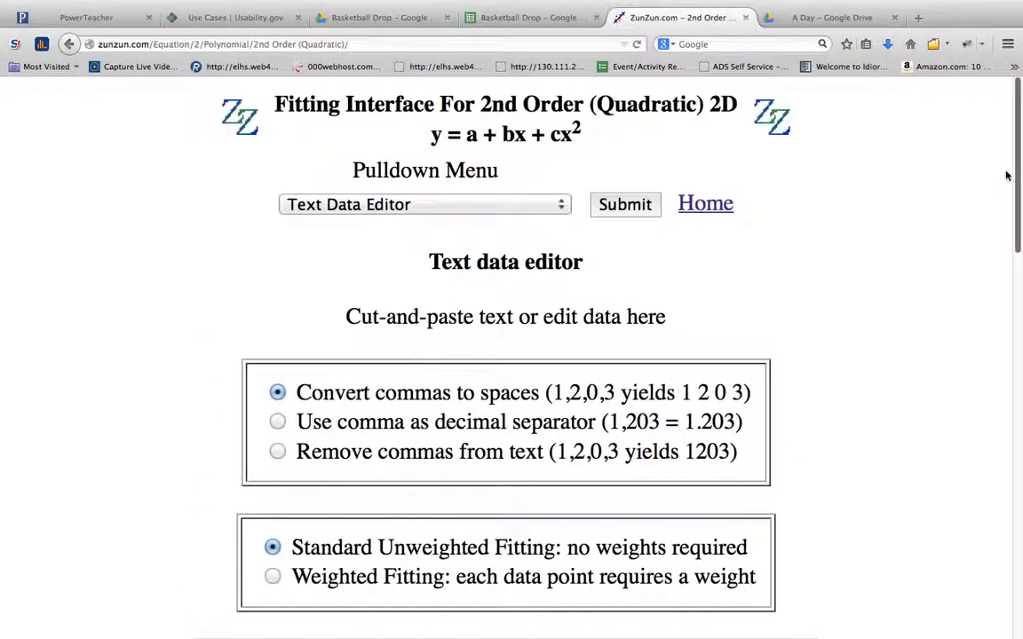
left_click(418, 207)
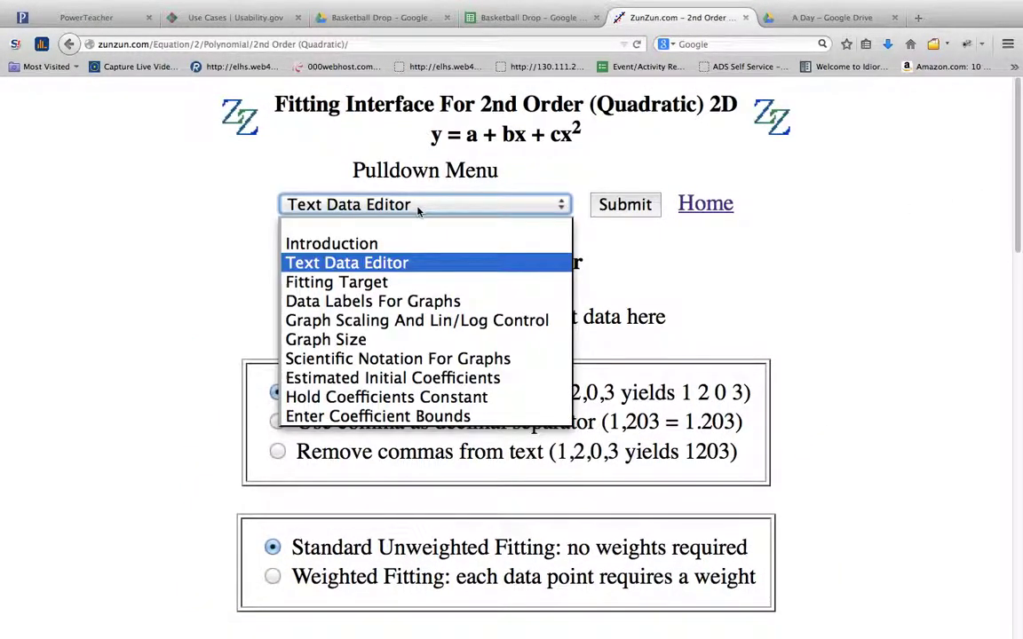
left_click(404, 398)
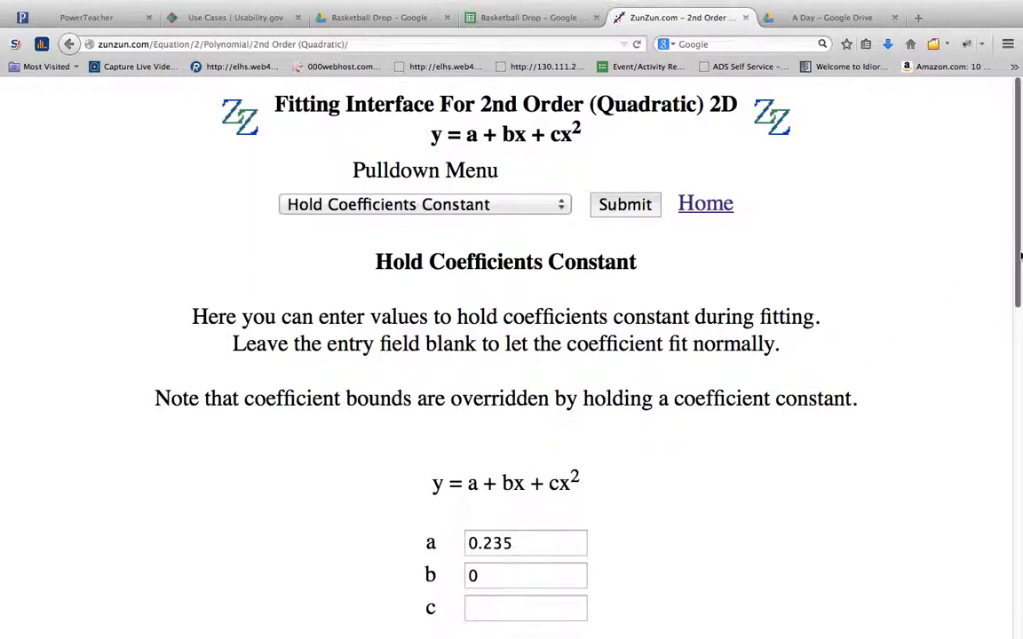
scroll(1003, 253, "down", 2)
scroll(982, 358, "down", 4)
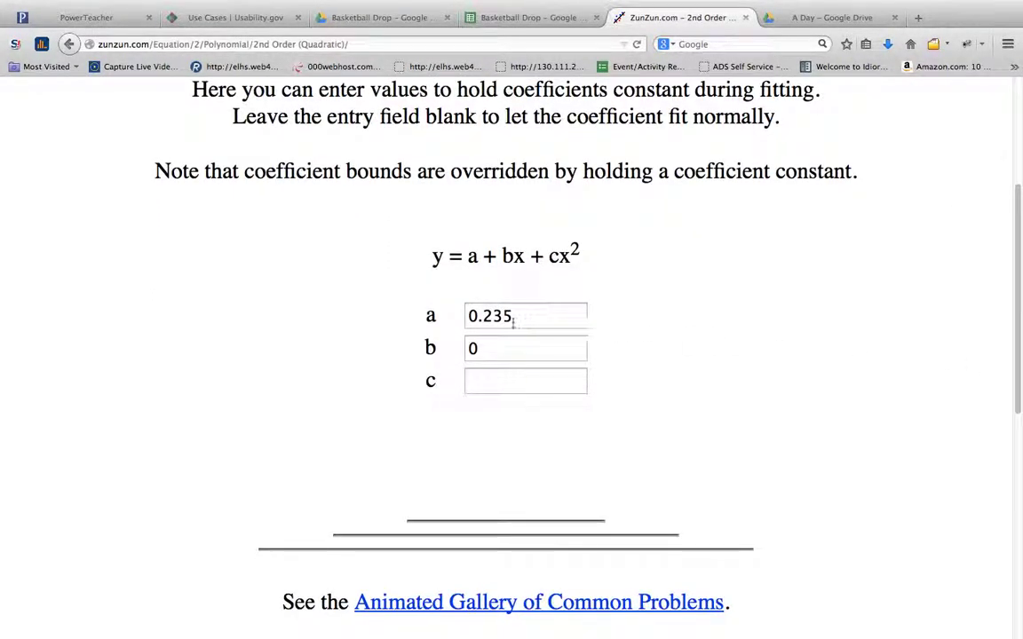
left_click_drag(516, 316, 447, 312)
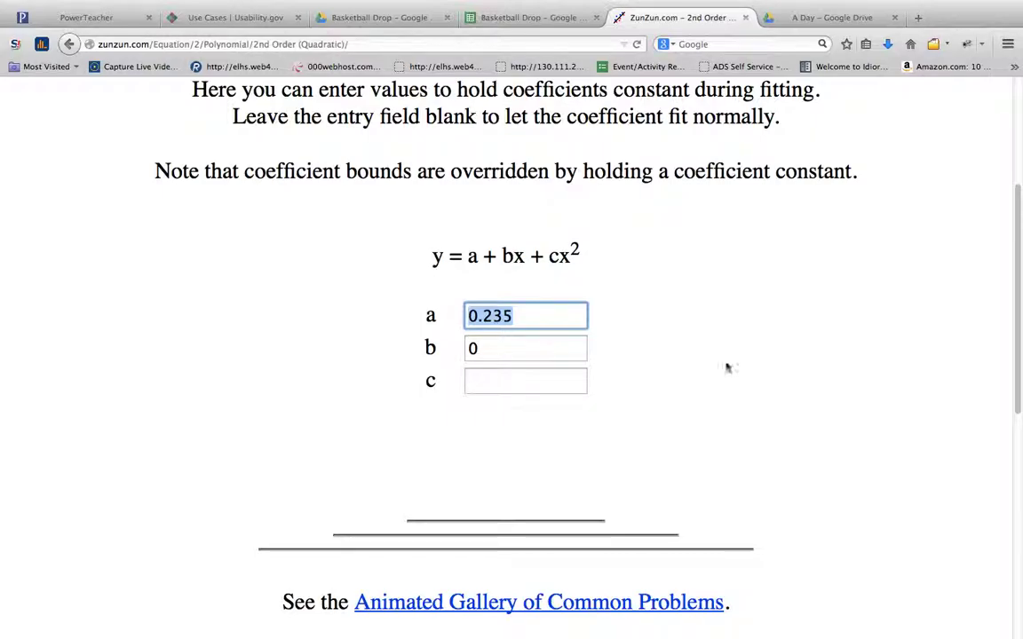
left_click(500, 347)
left_click_drag(500, 347, 461, 347)
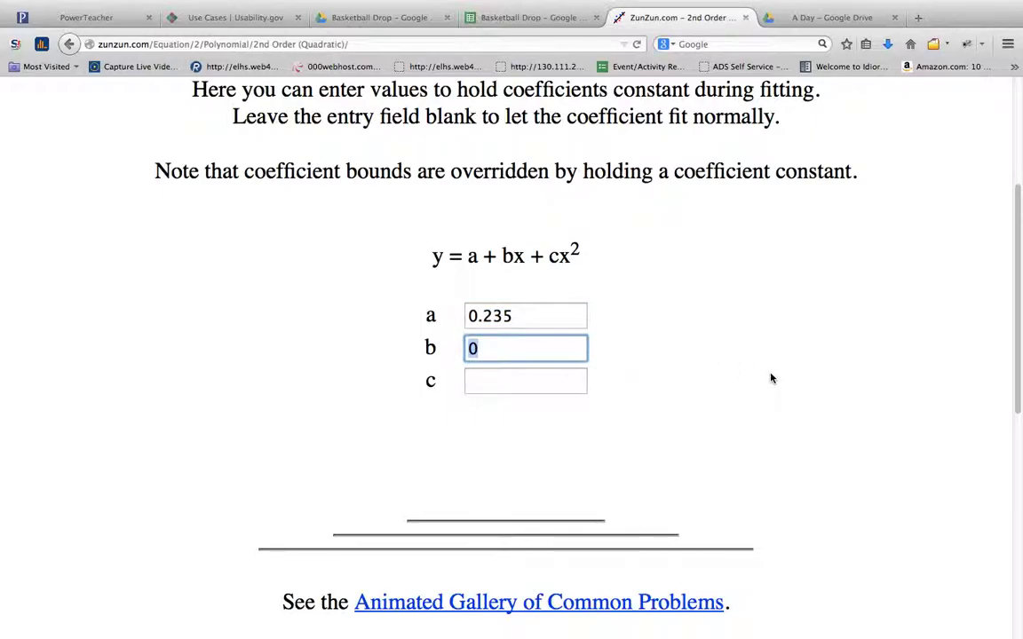
left_click(512, 345)
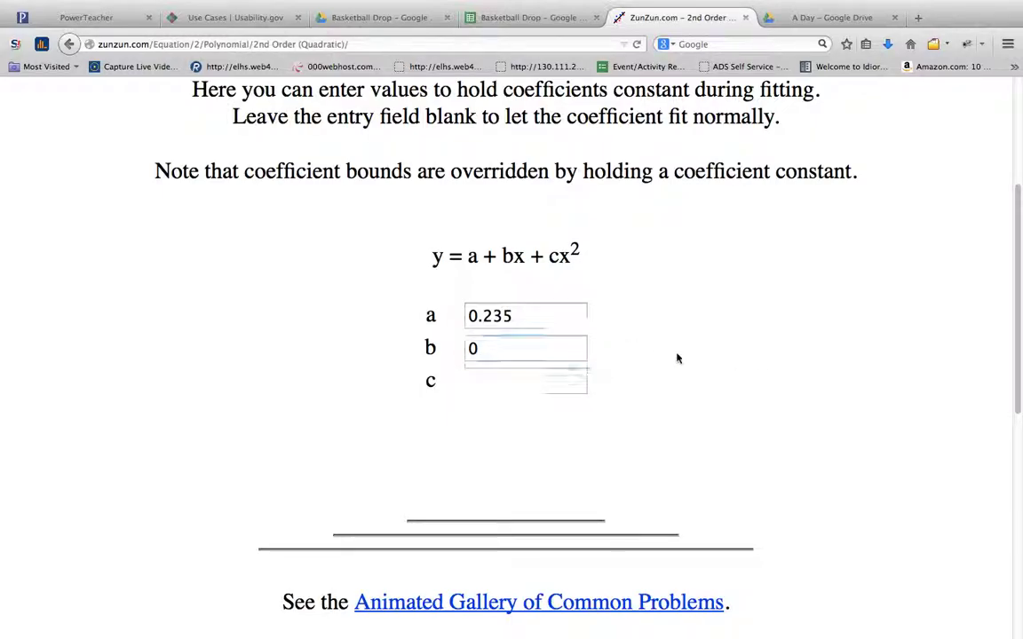
- Show the Enter Coefficient Bounds settings and check the lower bound entered for coefficient c
scroll(696, 368, "up", 3)
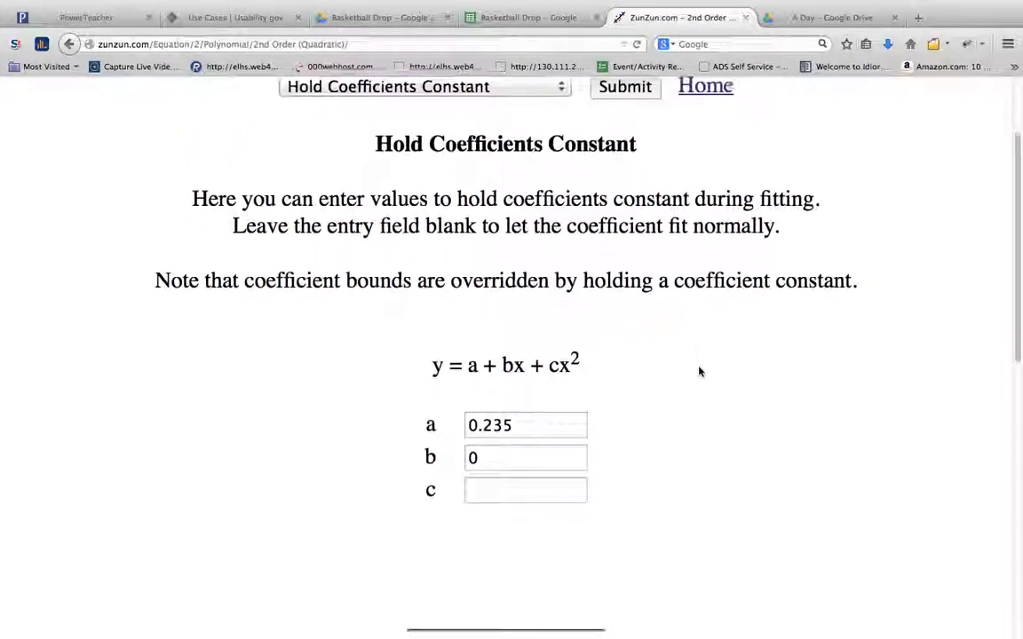
scroll(699, 371, "up", 1)
left_click(416, 119)
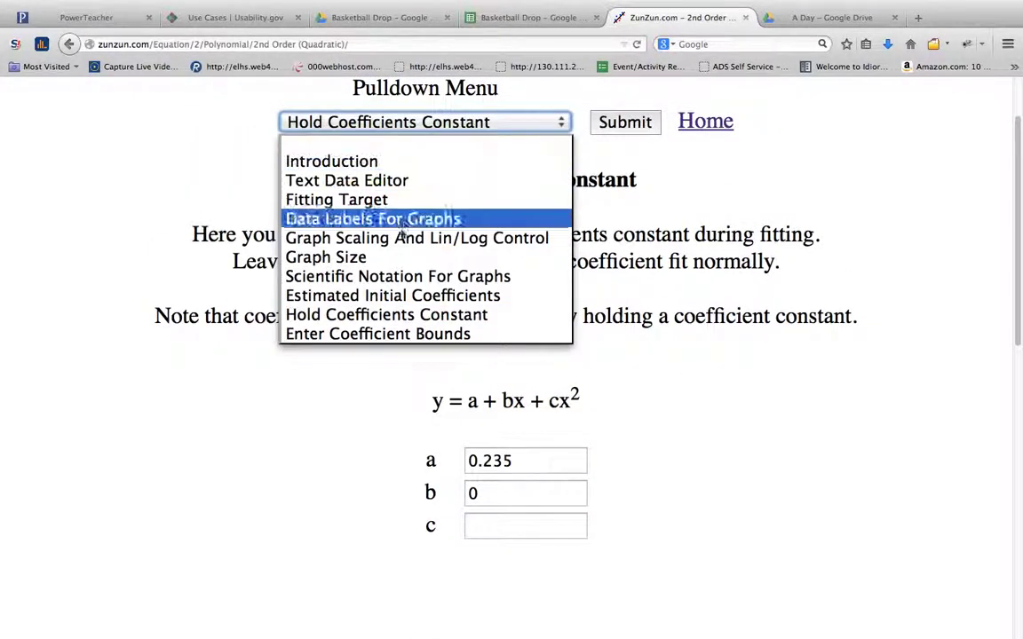
left_click(380, 335)
scroll(774, 380, "down", 4)
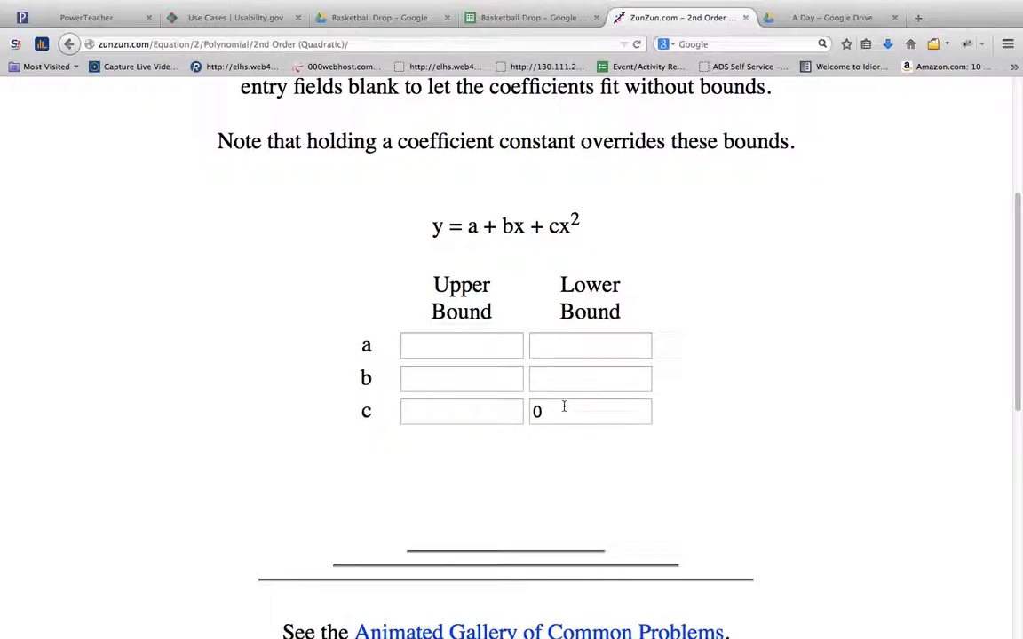
left_click_drag(562, 407, 525, 410)
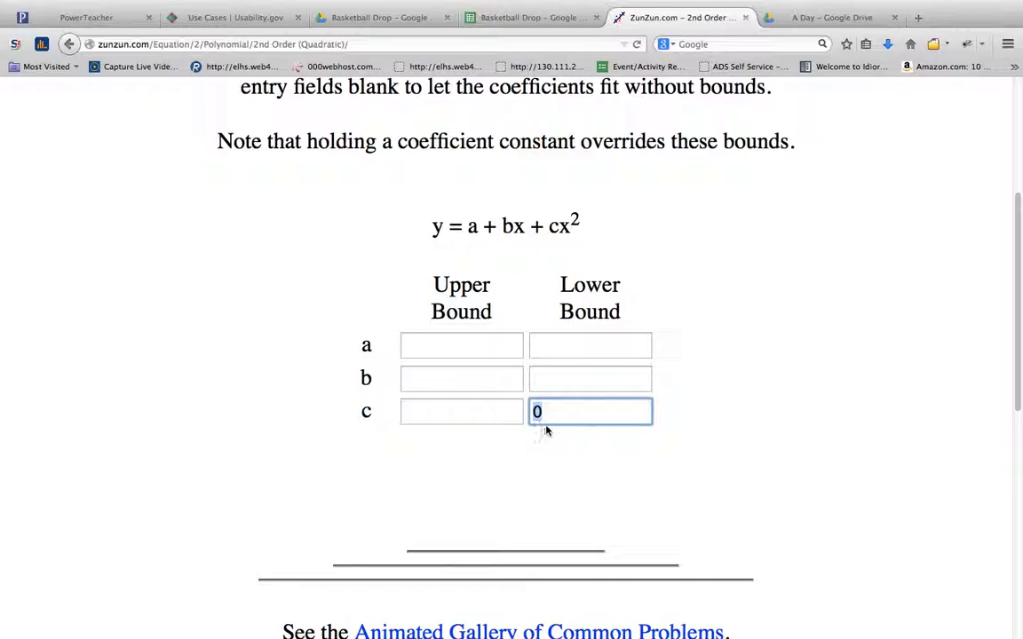
double_click(538, 413)
left_click(747, 429)
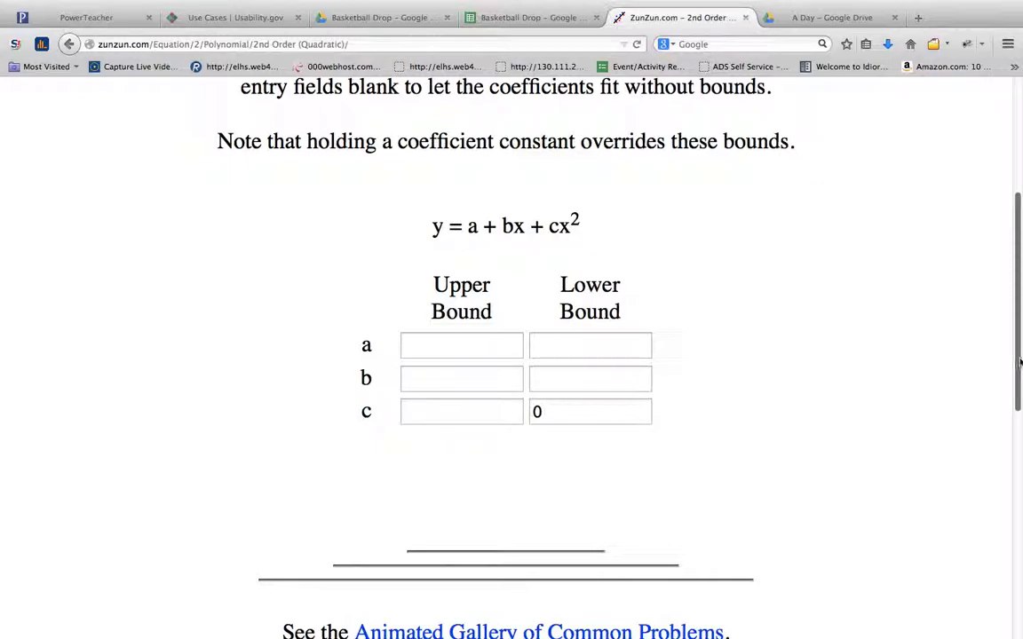
- Show the Data Labels For Graphs settings and check the X and Y labels
left_click_drag(1019, 364, 1020, 253)
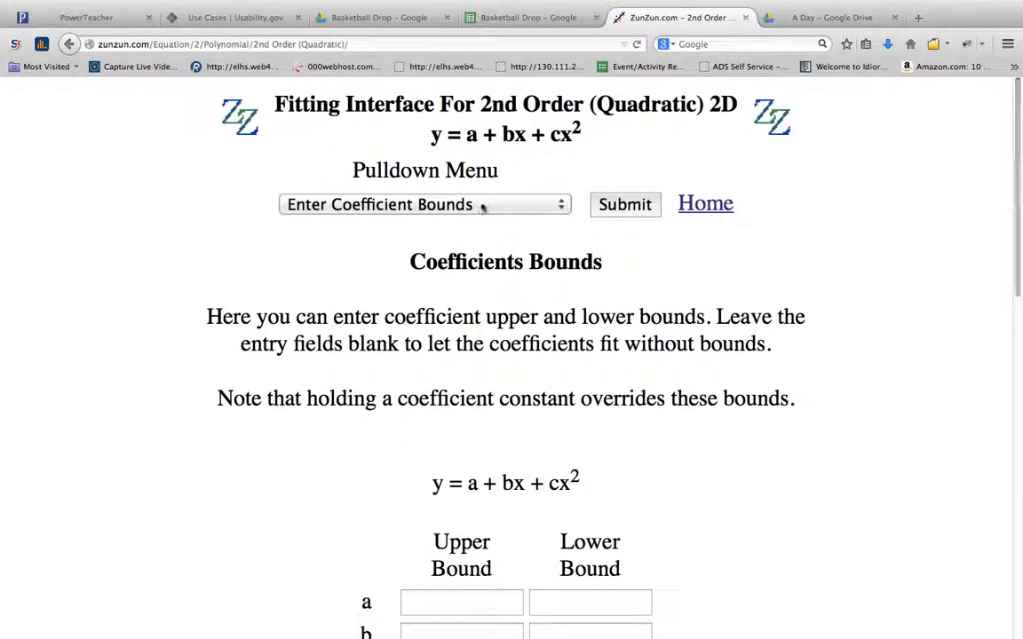
left_click(409, 202)
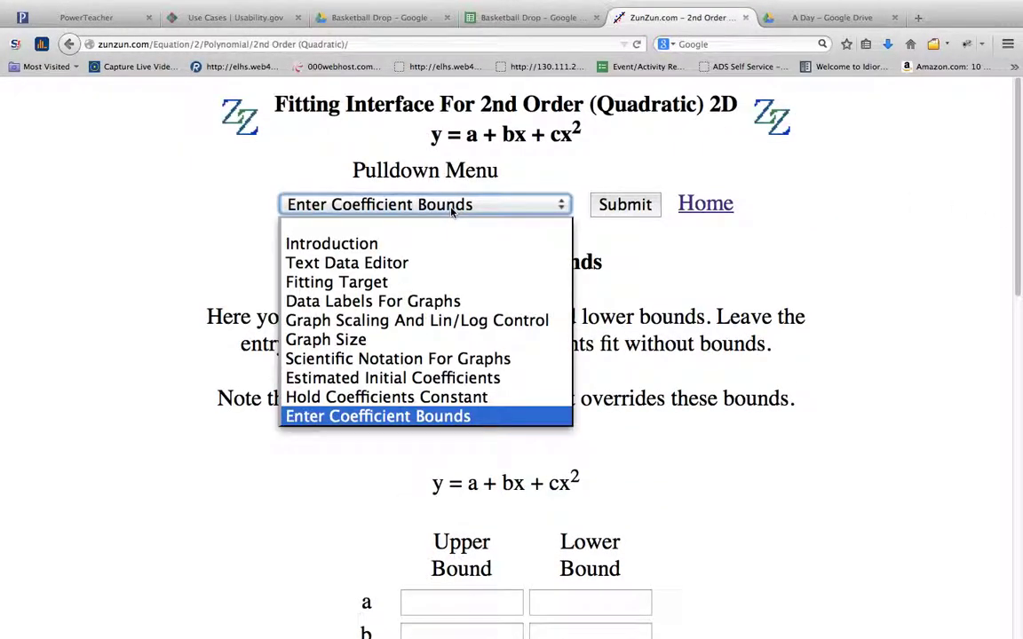
left_click(415, 303)
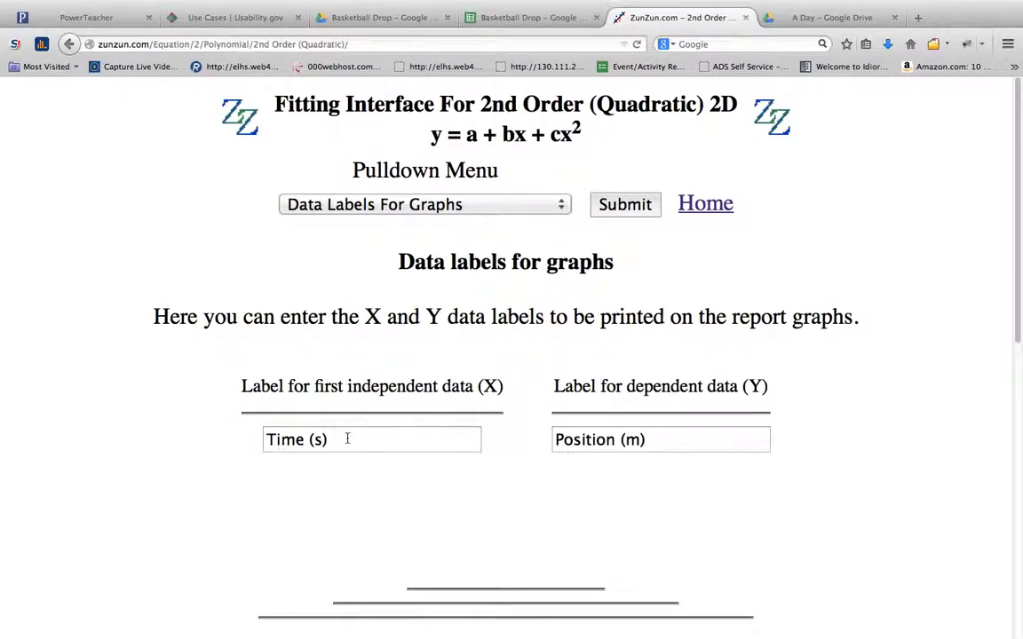
left_click_drag(346, 441, 249, 418)
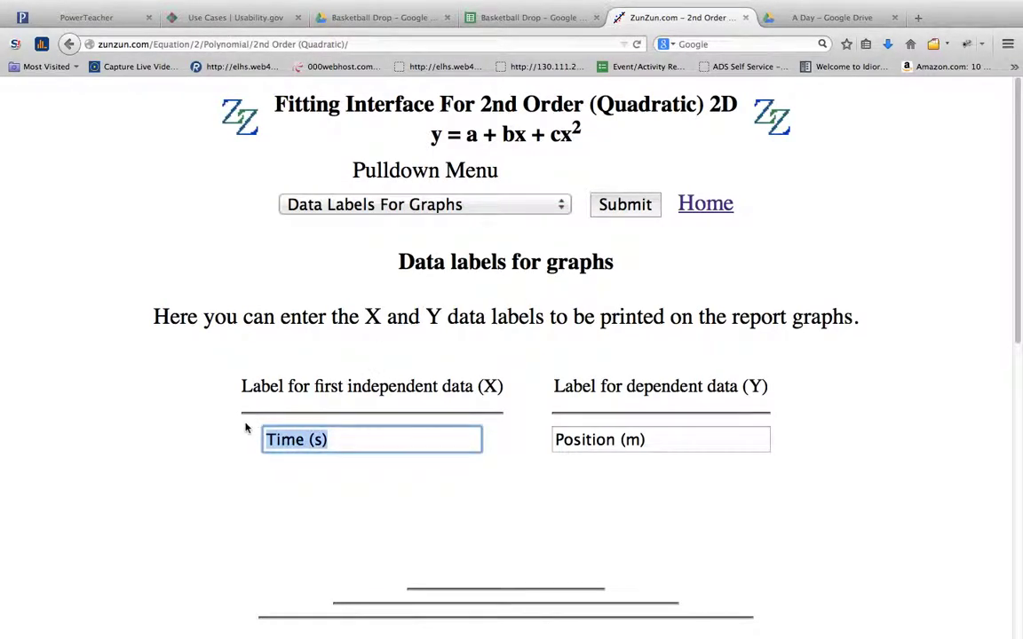
left_click_drag(669, 442, 539, 438)
left_click(519, 440)
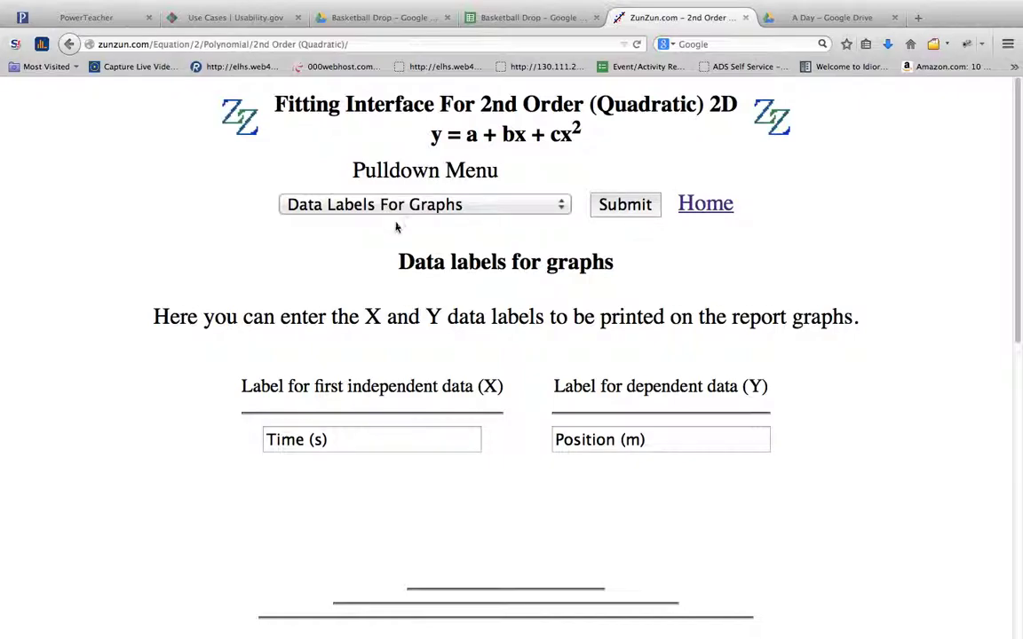
- Return to the Hold Coefficients Constant settings and check the entry for coefficient c
left_click(434, 207)
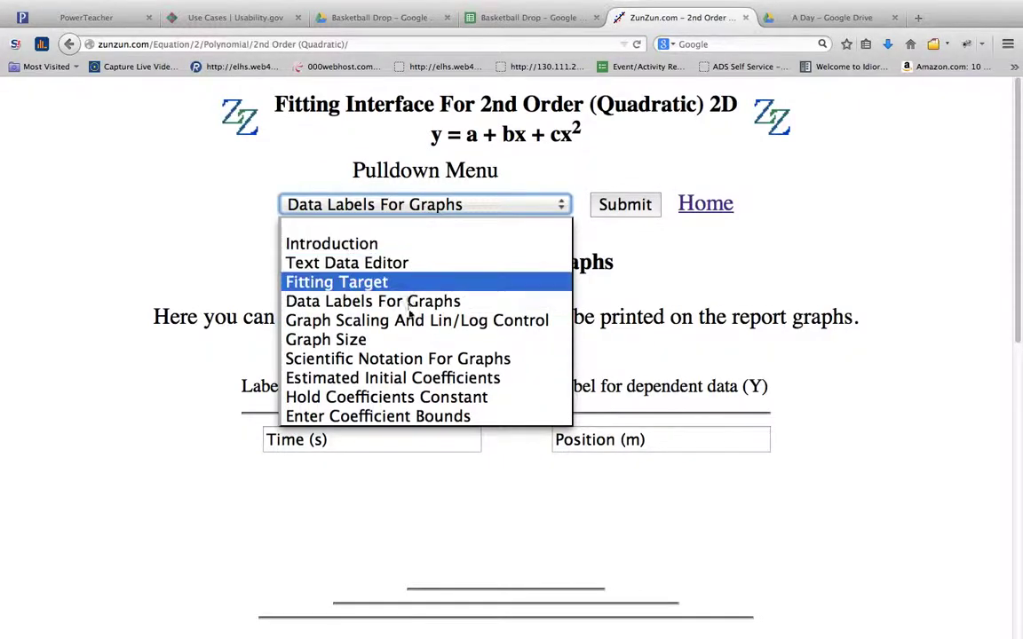
left_click(401, 398)
scroll(413, 407, "down", 3)
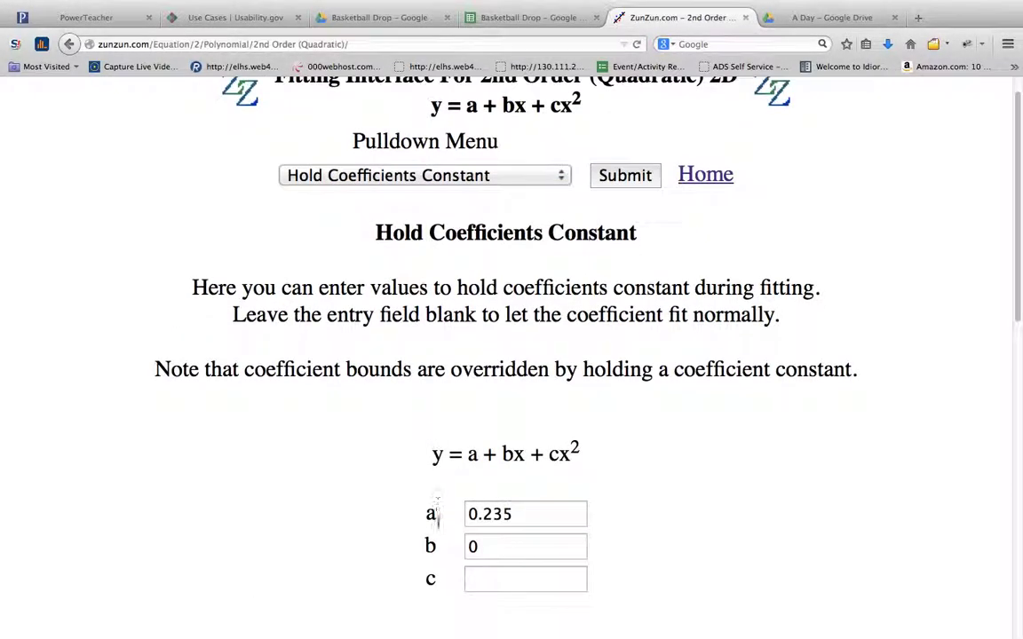
left_click(468, 474)
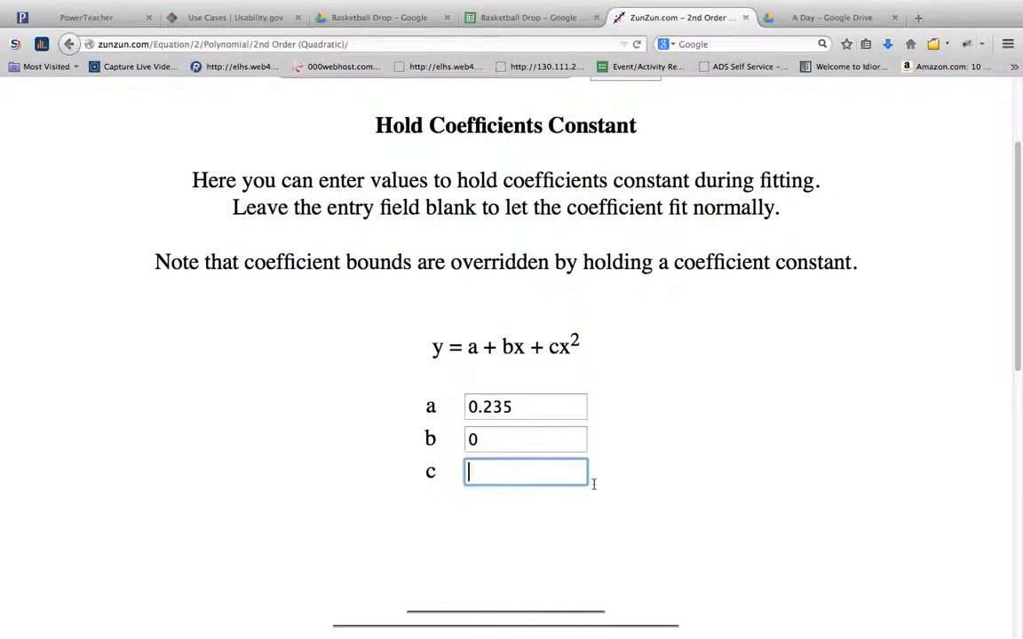
double_click(431, 472)
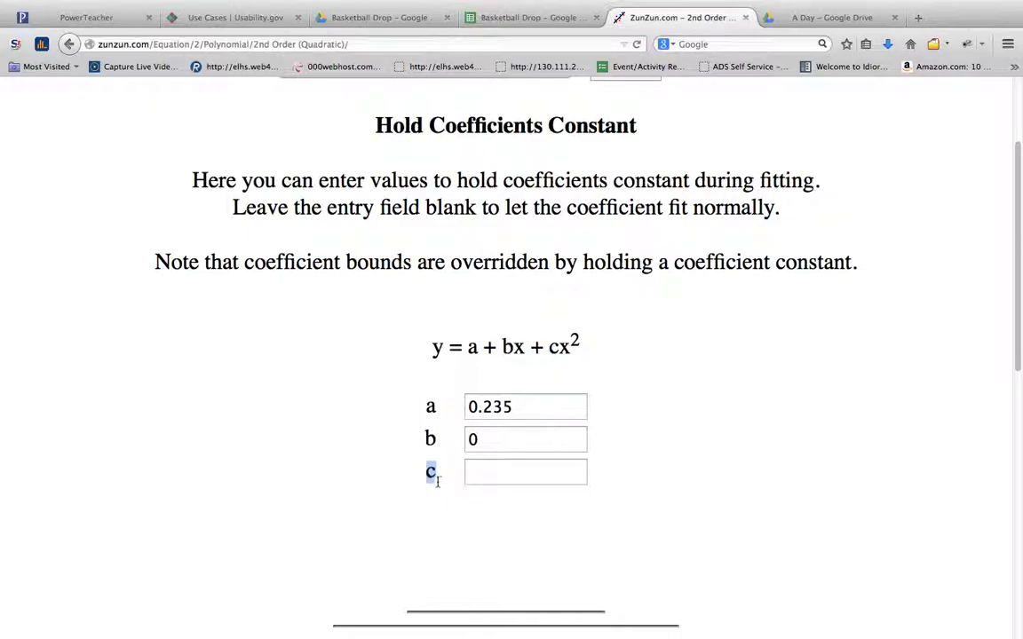
left_click(904, 418)
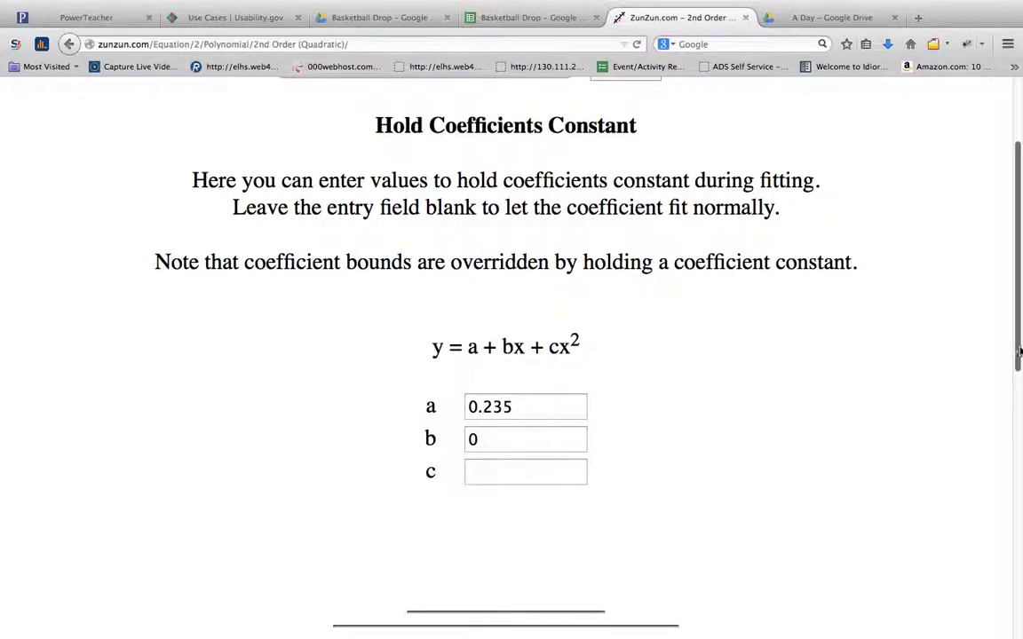
- Submit the 2nd order quadratic fit with the current data and coefficient settings
scroll(1018, 355, "down", 1)
scroll(1018, 355, "up", 3)
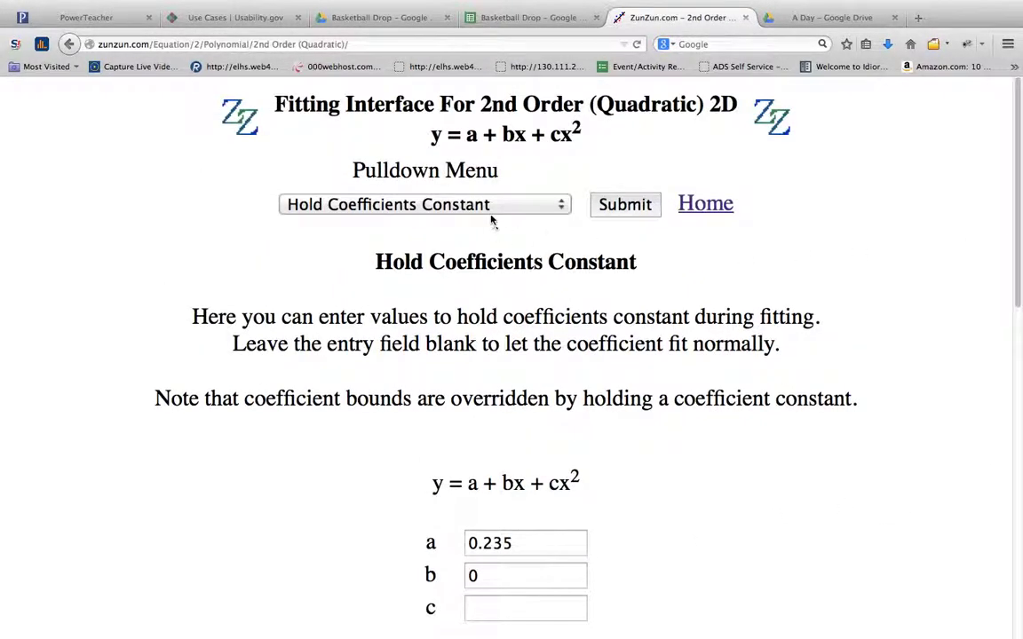
left_click(491, 206)
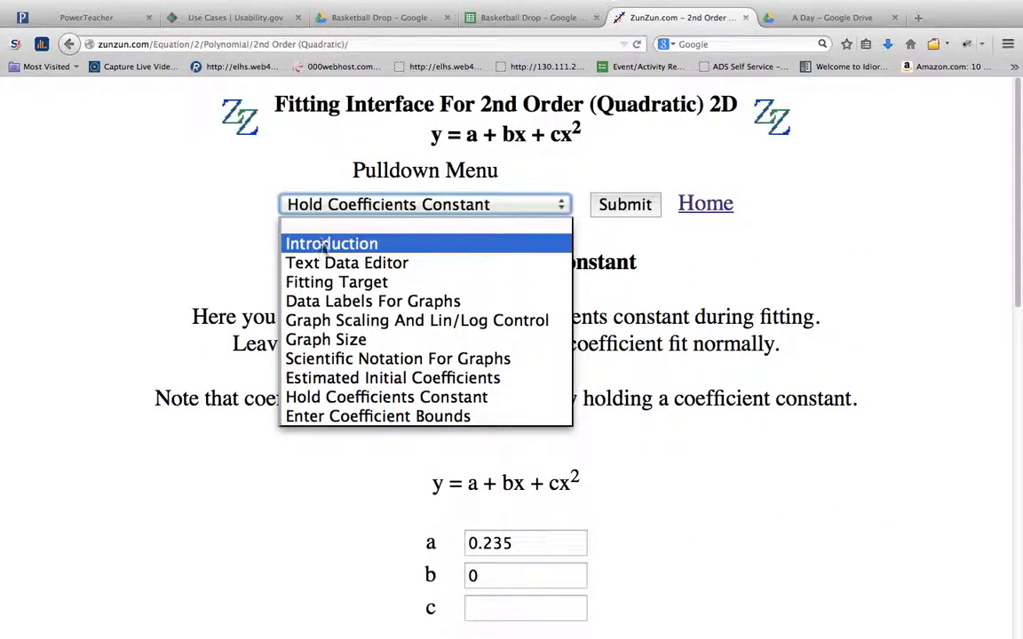
left_click(637, 224)
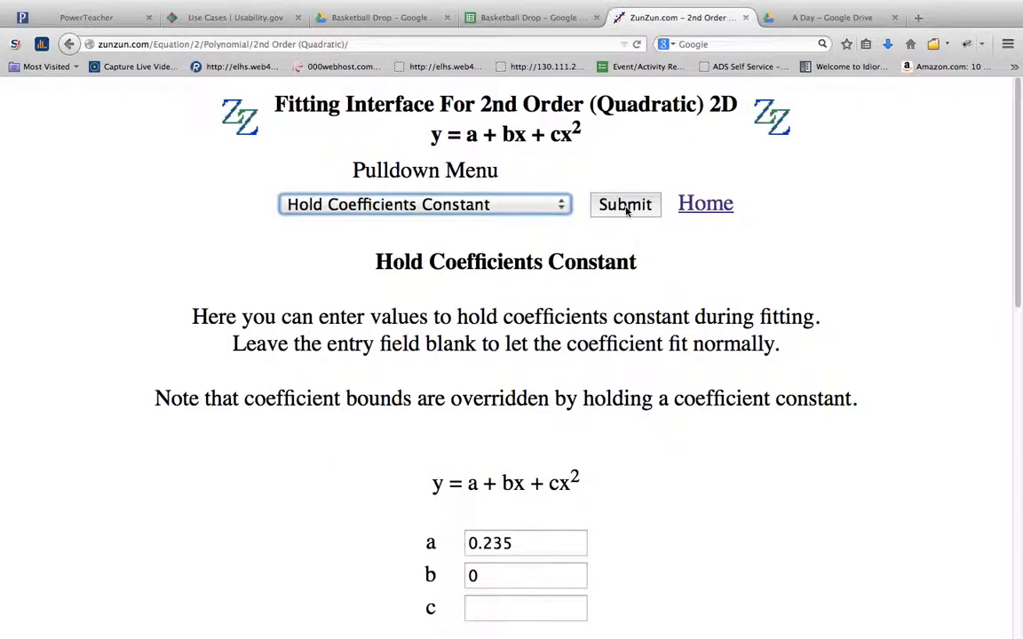
left_click(625, 205)
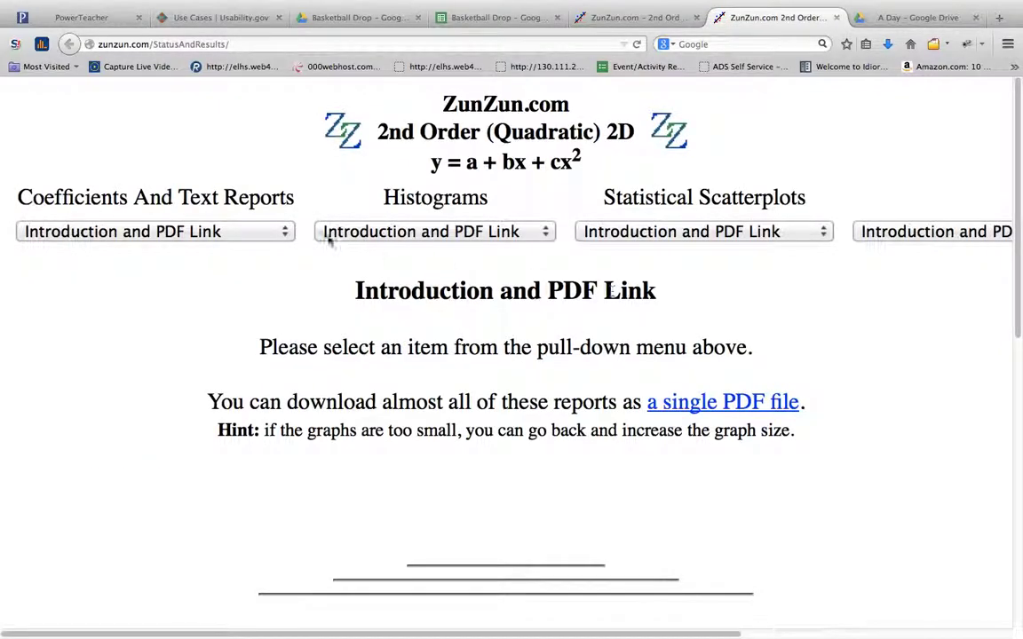
- Show the Coefficient and Fit Statistics report for the fit, down to the values of coefficients a, b and c
left_click(222, 232)
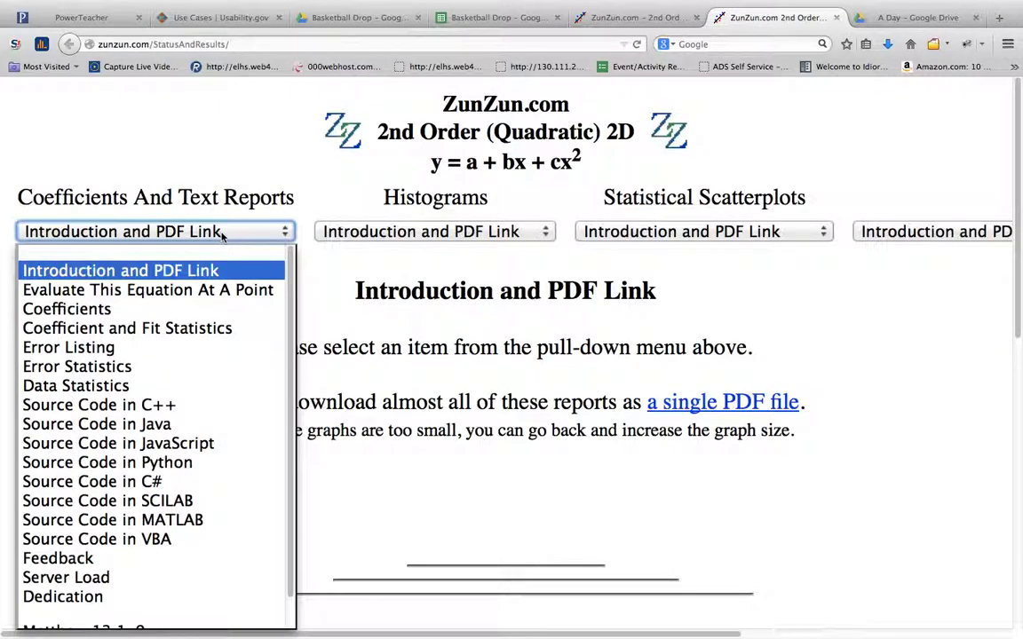
left_click(190, 329)
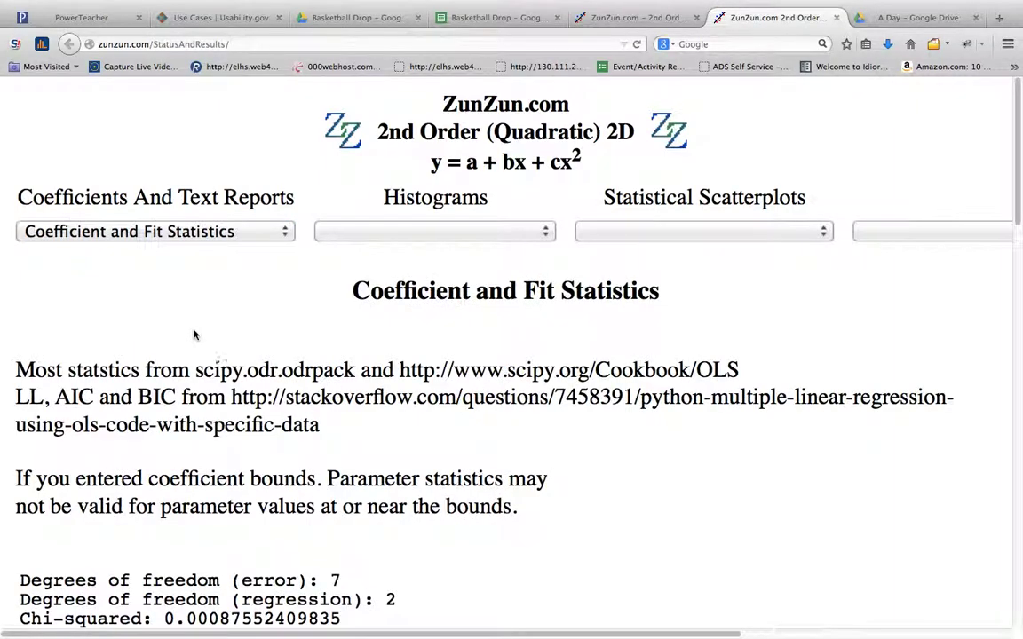
scroll(223, 320, "down", 5)
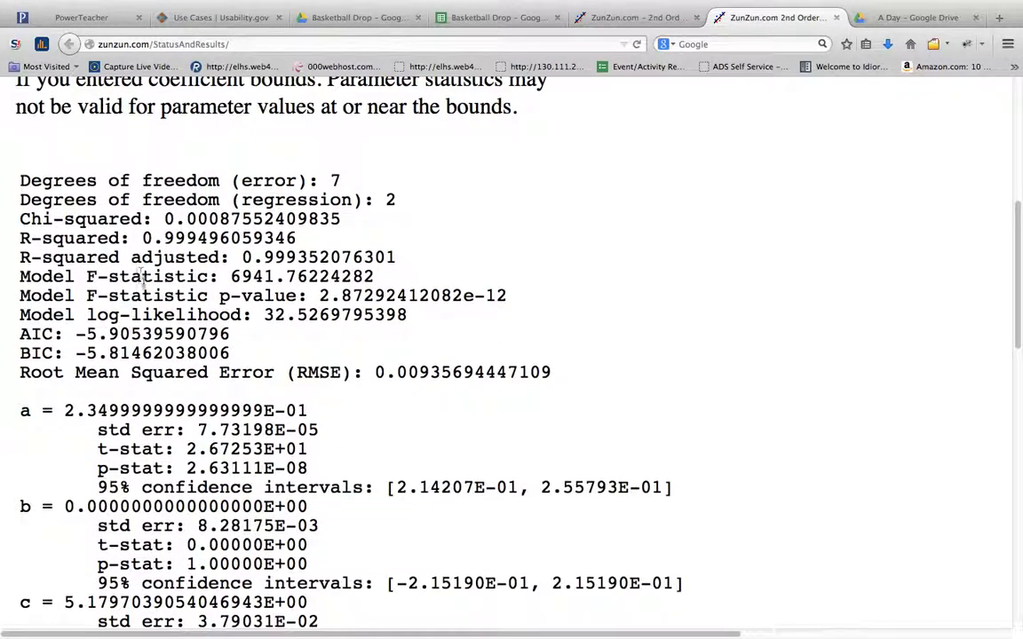
scroll(147, 265, "down", 3)
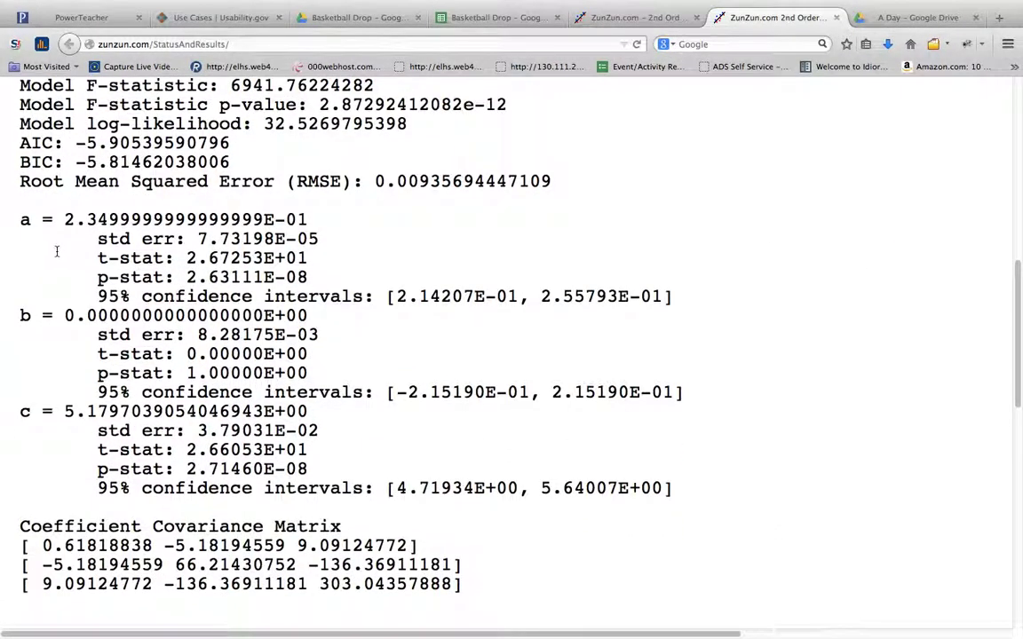
- Examine the fitted values of coefficients a and b in the report, highlighting each line
left_click_drag(19, 219, 59, 267)
left_click(66, 293)
left_click_drag(20, 315, 338, 327)
left_click(25, 215)
left_click_drag(21, 220, 325, 226)
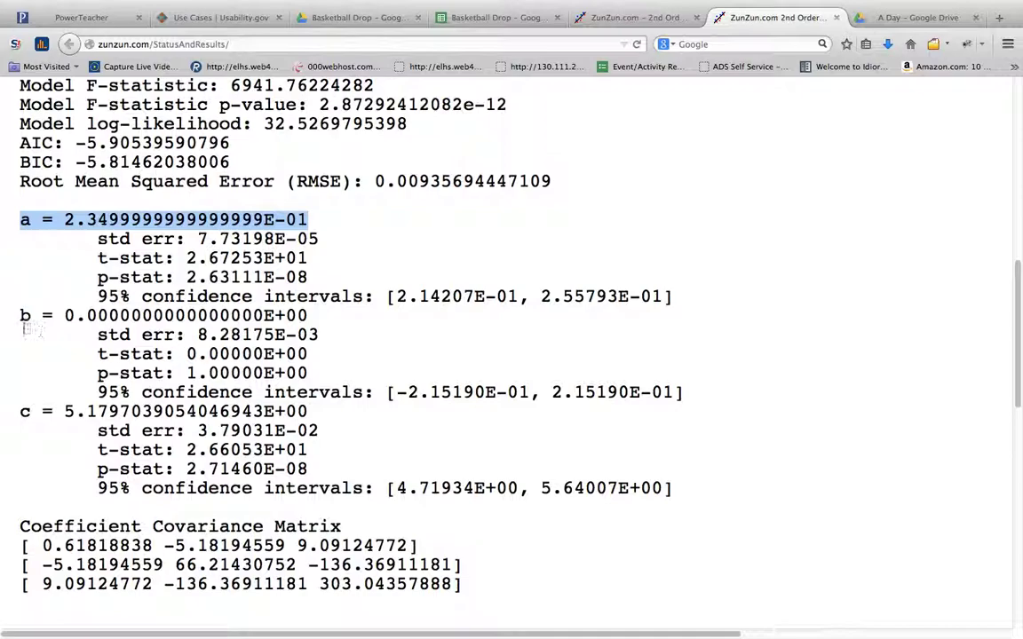
left_click_drag(23, 315, 326, 326)
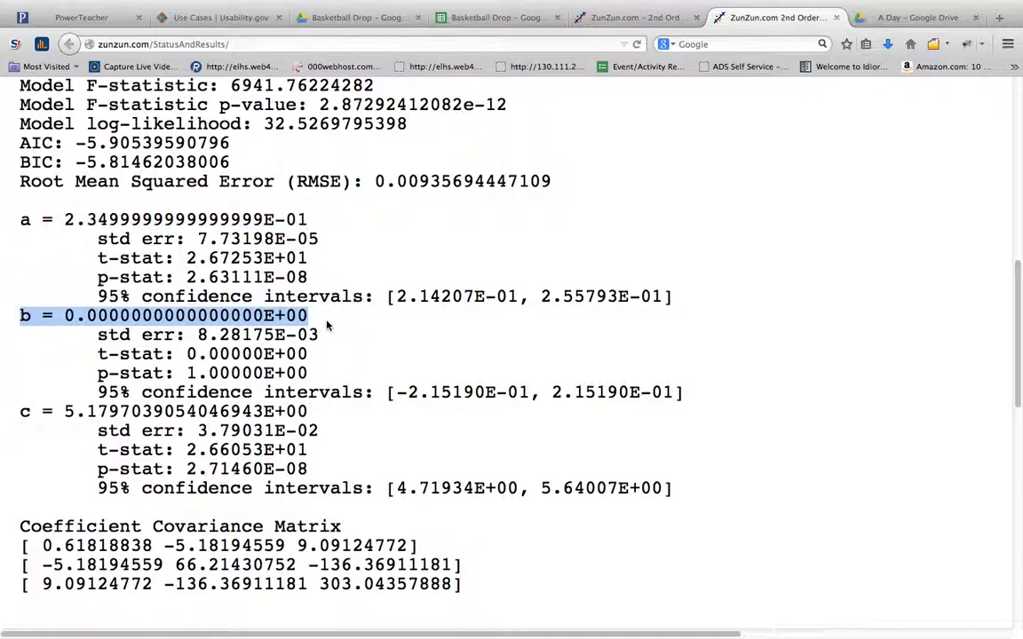
left_click(44, 352)
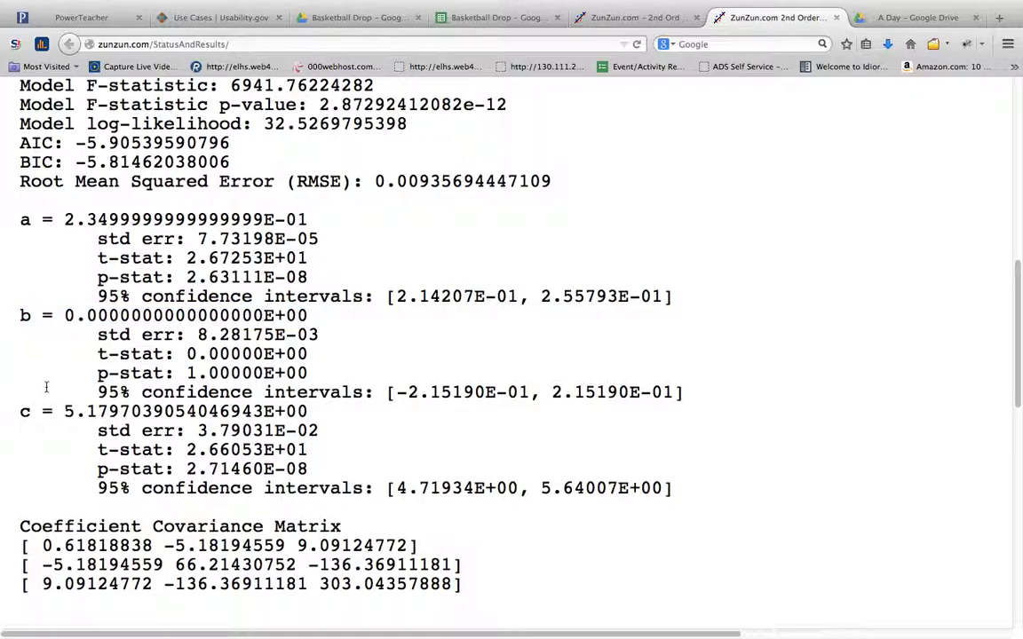
- Examine the fitted value of coefficient c by highlighting its line in the statistics report
scroll(46, 386, "down", 2)
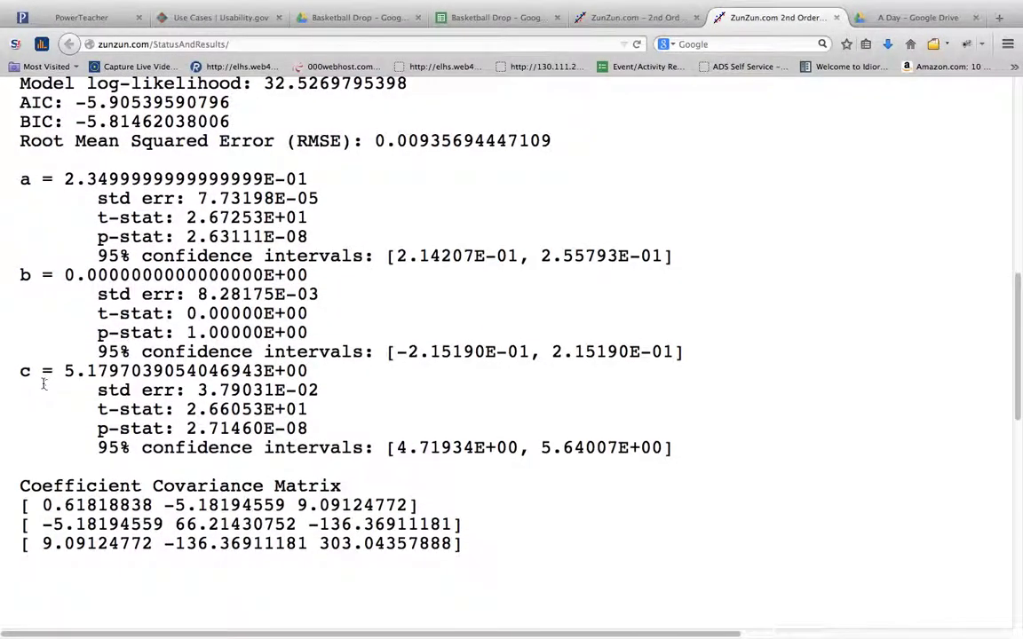
left_click_drag(20, 371, 311, 375)
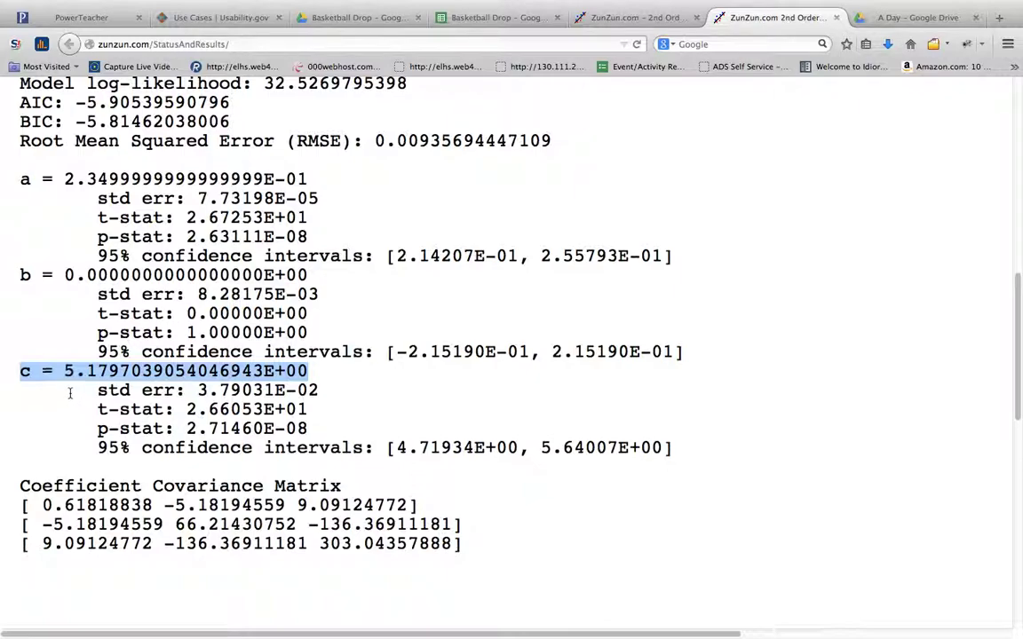
left_click(21, 371)
left_click_drag(21, 371, 311, 373)
left_click(64, 391)
left_click_drag(21, 371, 310, 376)
left_click(65, 389)
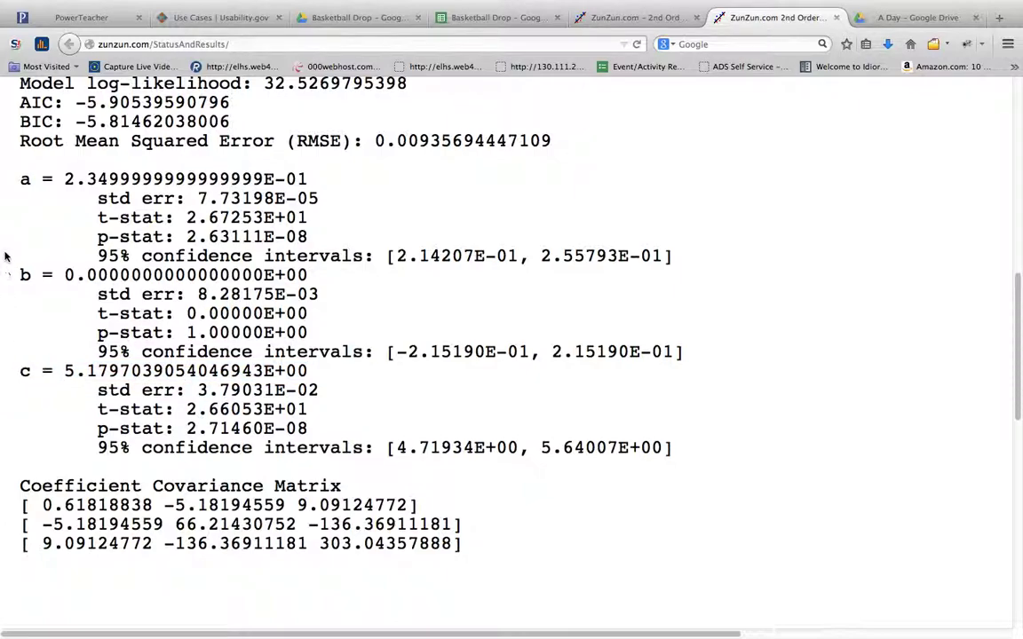
- Compare the fitted coefficients a and c by highlighting their lines one after the other
left_click_drag(21, 174, 307, 180)
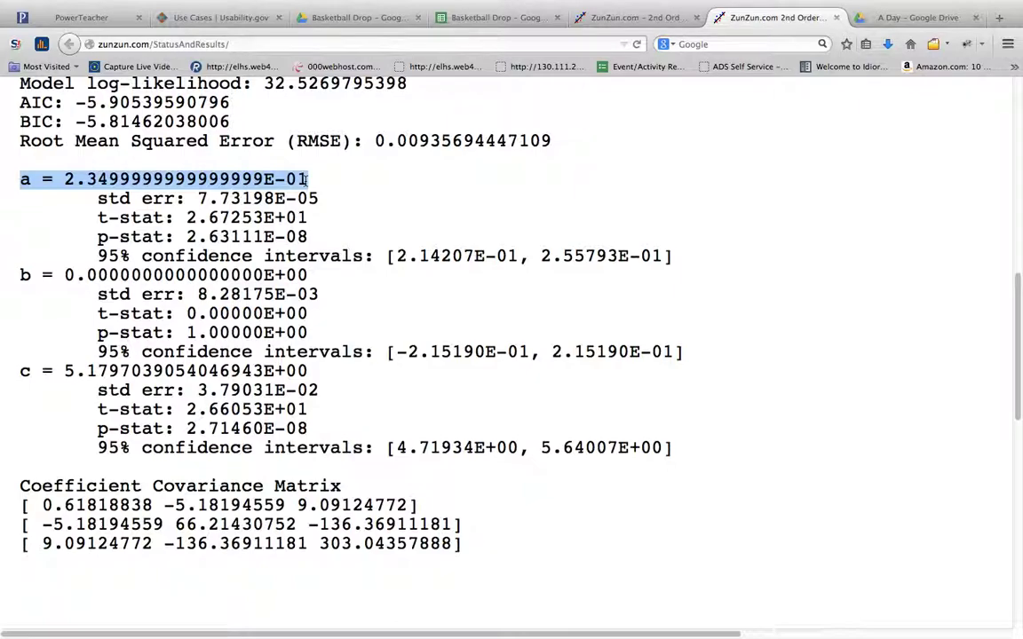
left_click(17, 373)
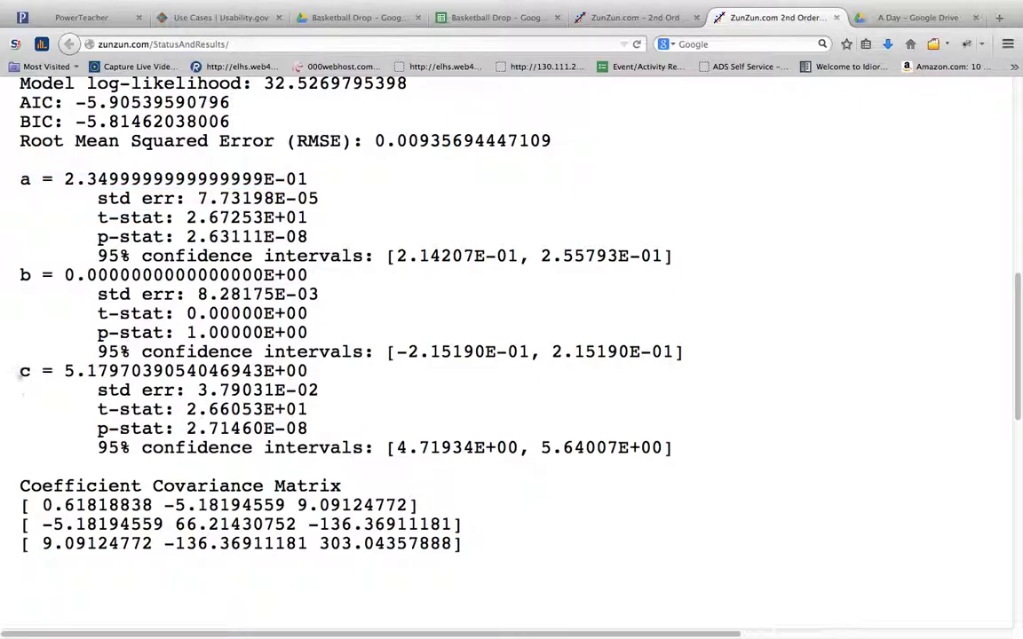
left_click_drag(22, 371, 295, 371)
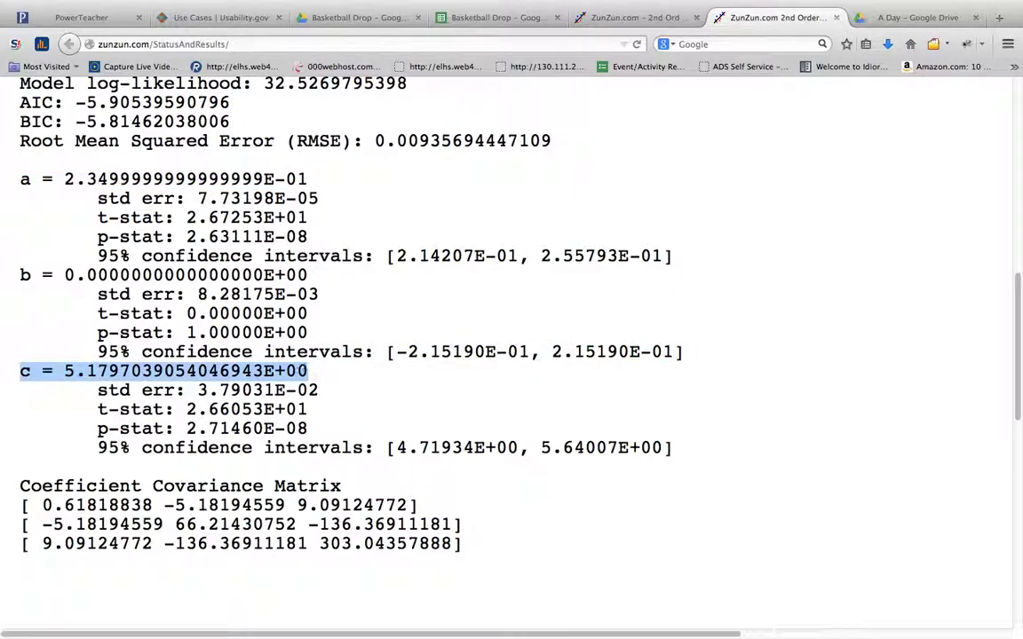
left_click(83, 395)
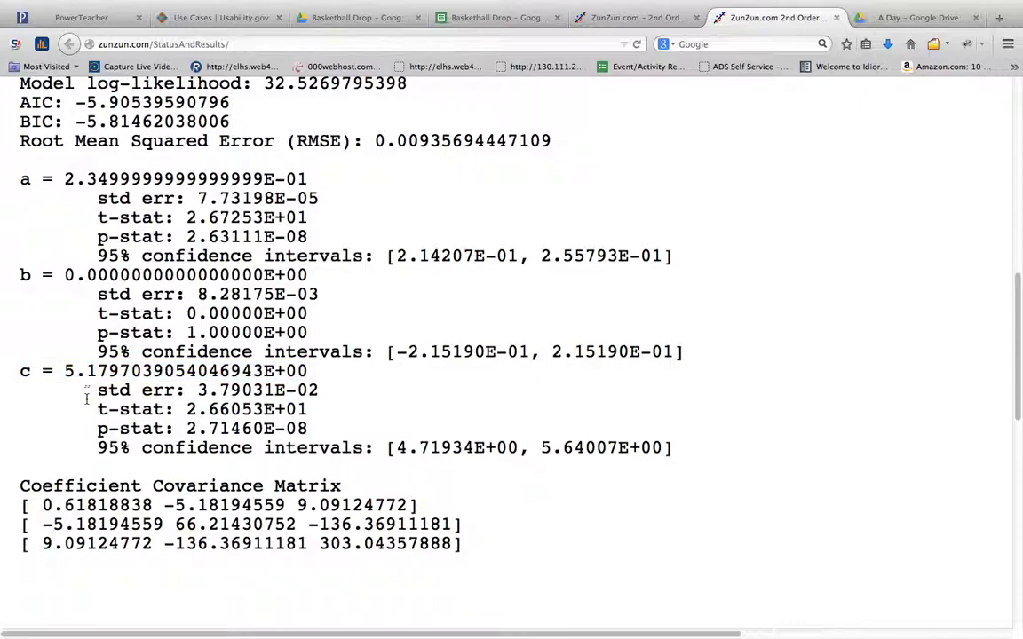
- Examine the 95% confidence interval of coefficient c, highlighting its line
left_click_drag(95, 448, 667, 448)
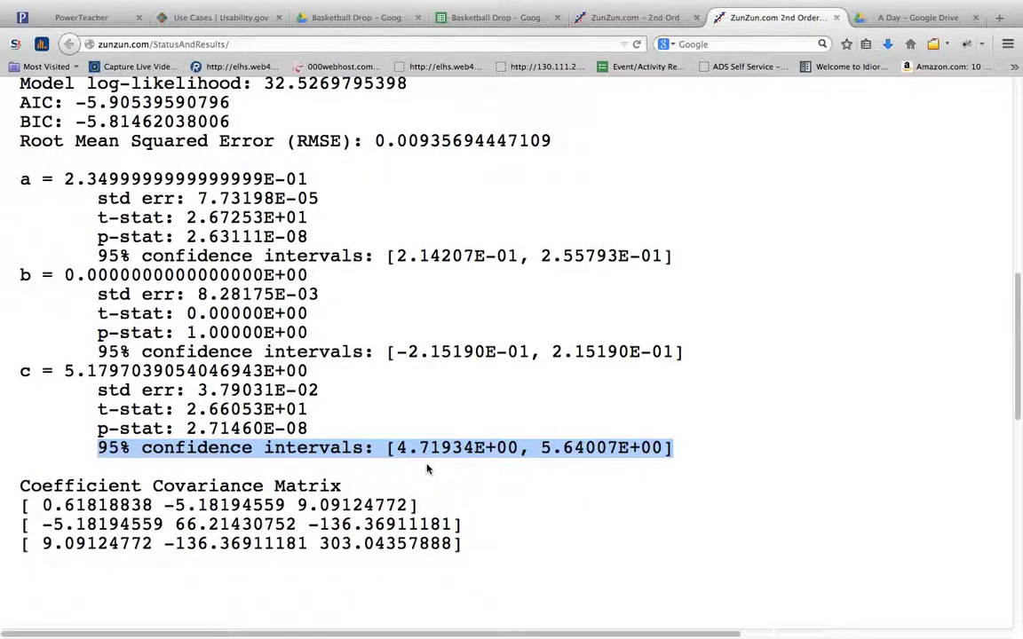
left_click(533, 448)
left_click(528, 448)
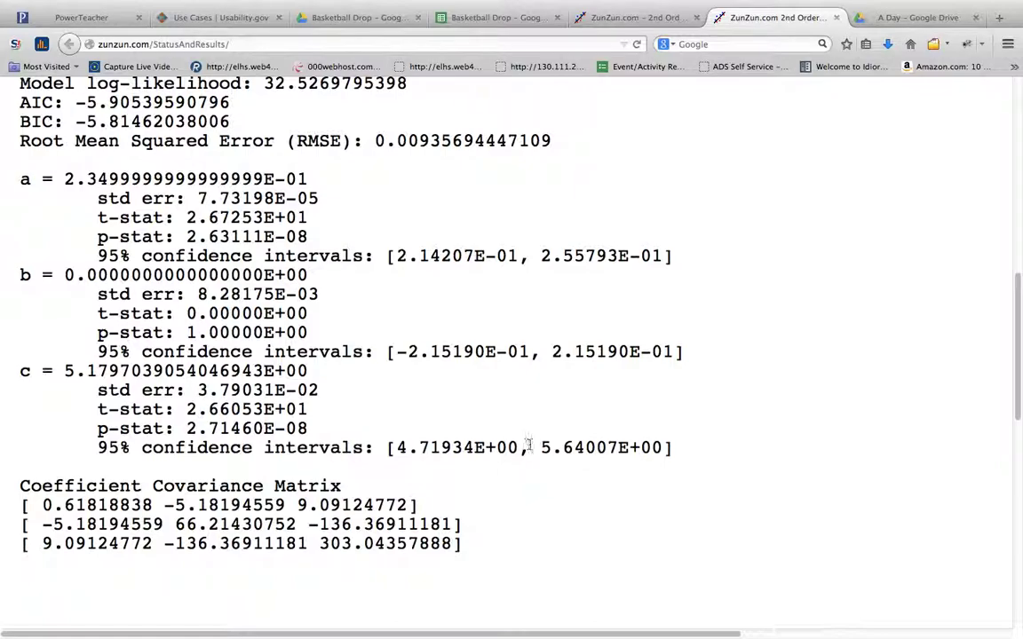
- Highlight the gap between the two bounds of coefficient c's 95% confidence interval and look over the surrounding fit statistics
left_click_drag(532, 447, 534, 447)
left_click(533, 447)
left_click_drag(532, 447, 536, 447)
scroll(472, 533, "up", 3)
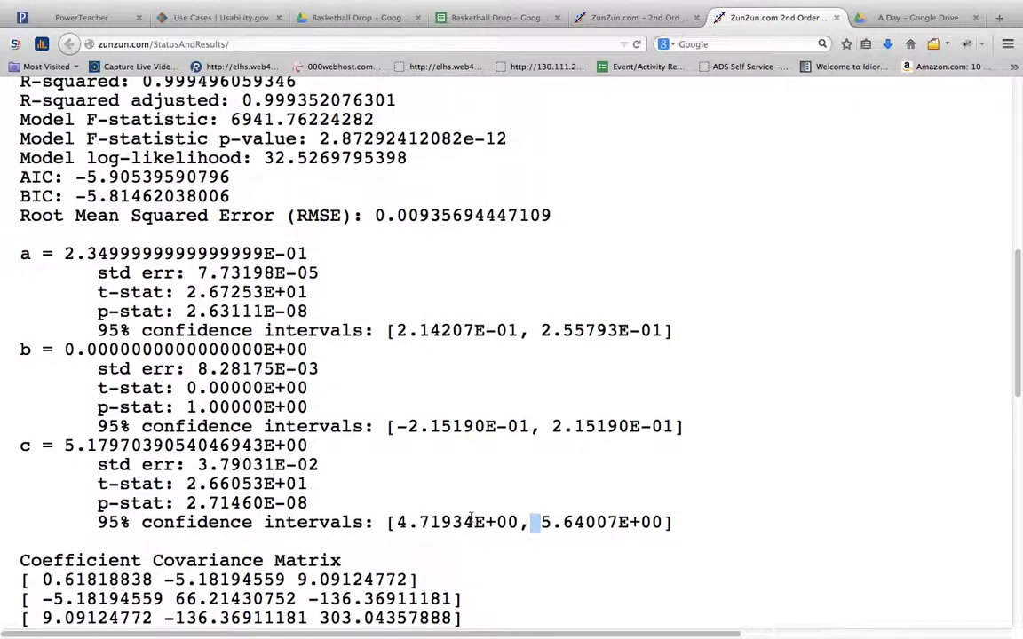
scroll(466, 520, "up", 5)
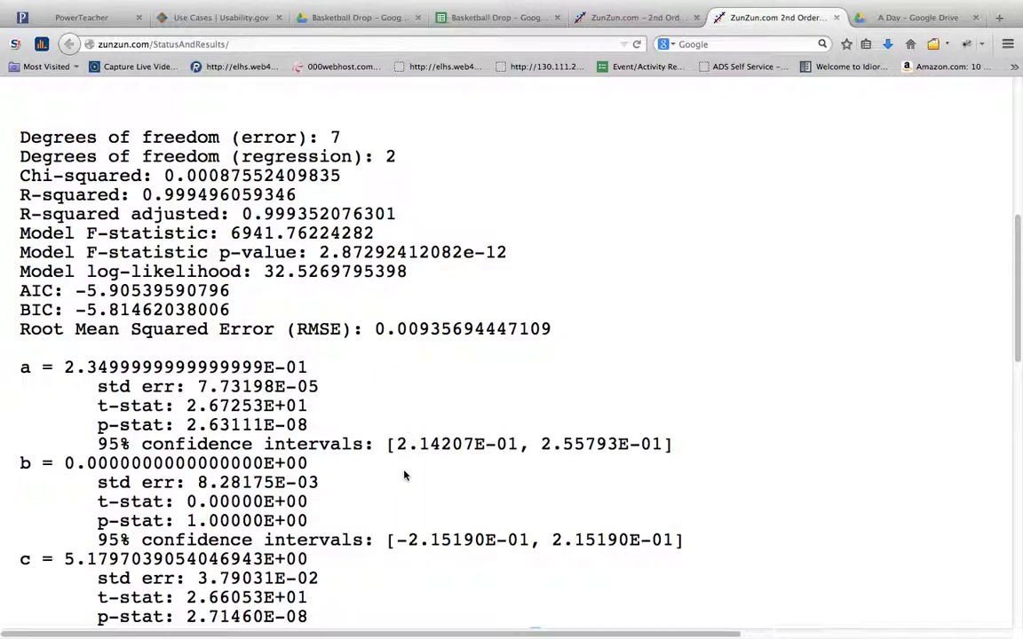
scroll(412, 482, "down", 4)
scroll(412, 487, "down", 4)
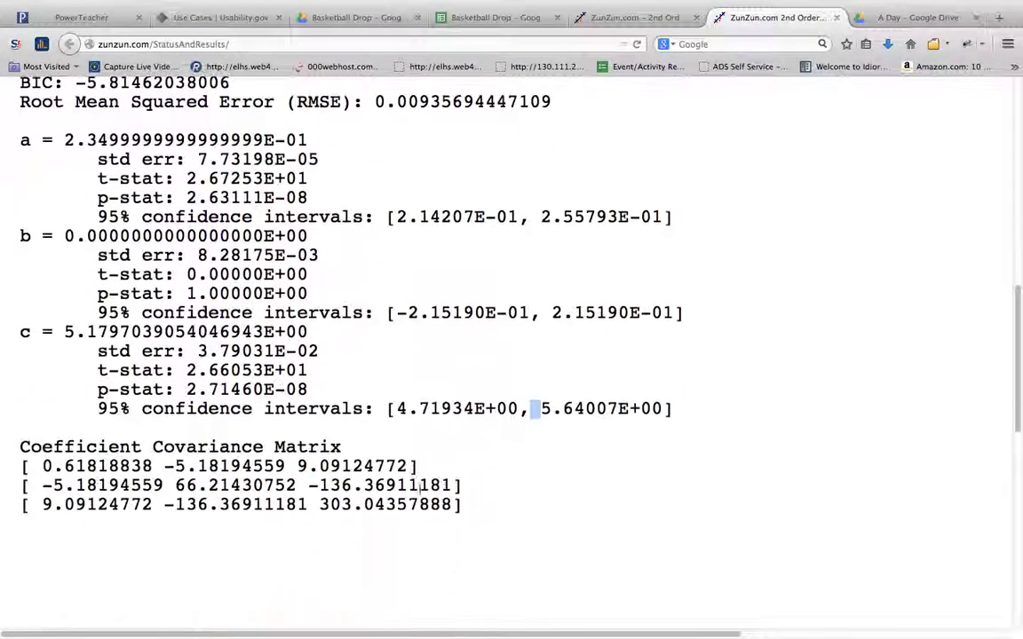
scroll(296, 198, "up", 4)
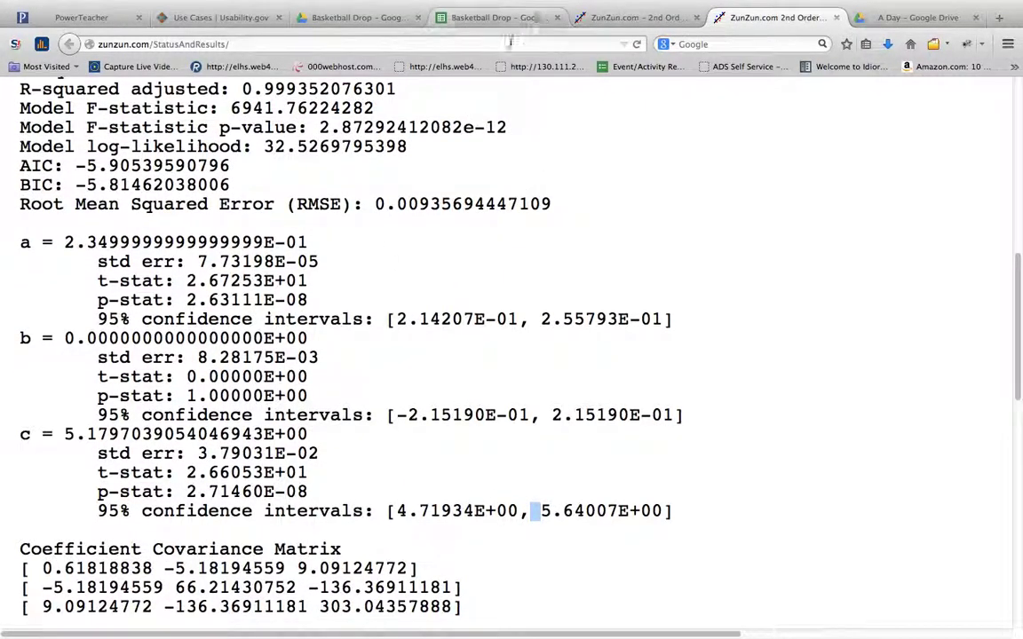
- Return to the quadratic fitting interface and resubmit the fit with a held at 0.235, b at 0 and c left free
left_click(625, 20)
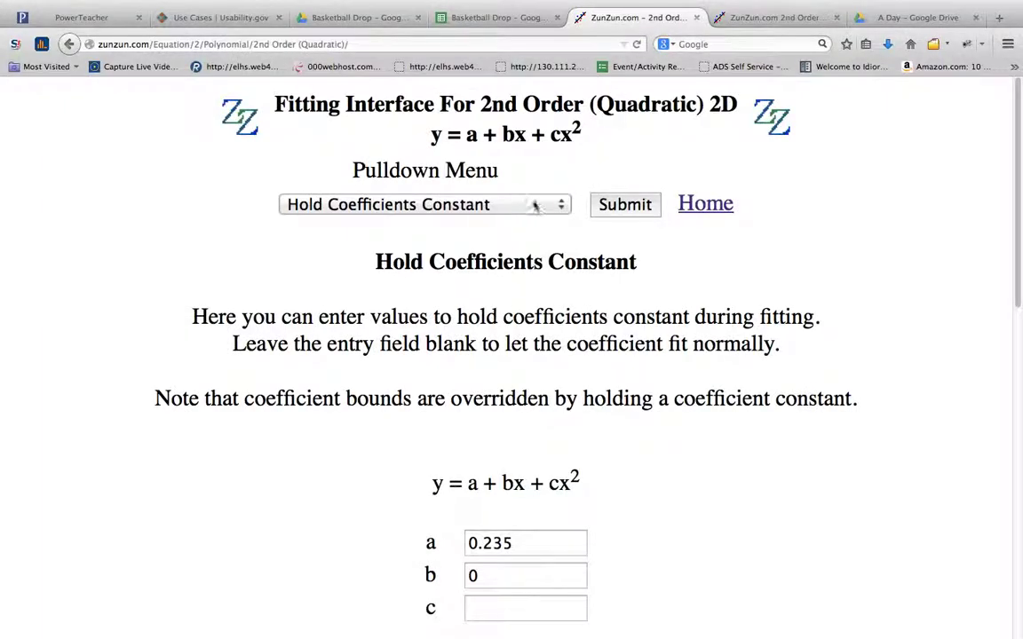
left_click(761, 17)
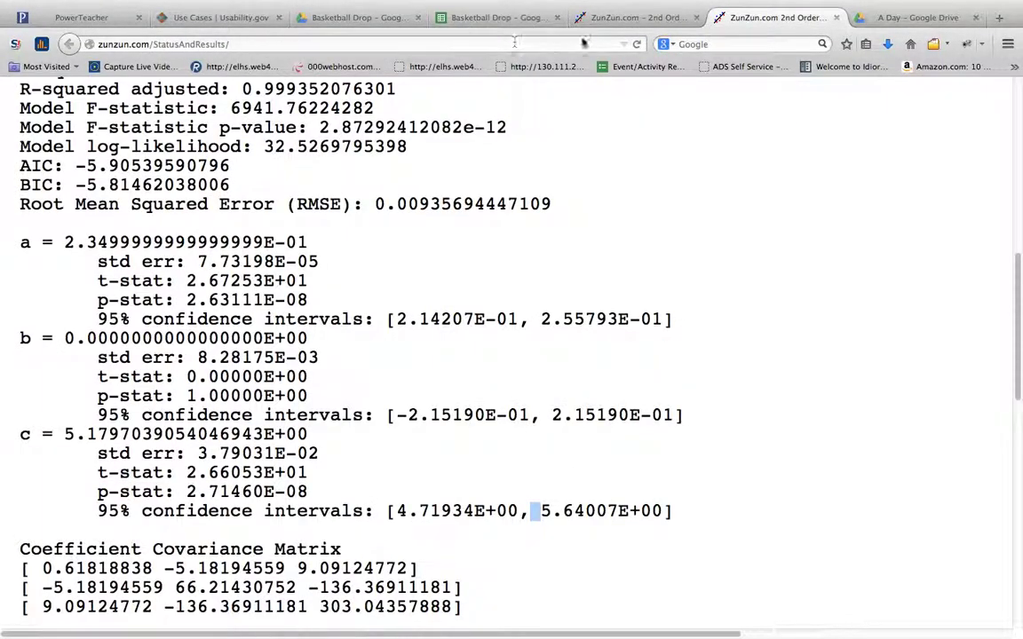
scroll(586, 28, "down", 4)
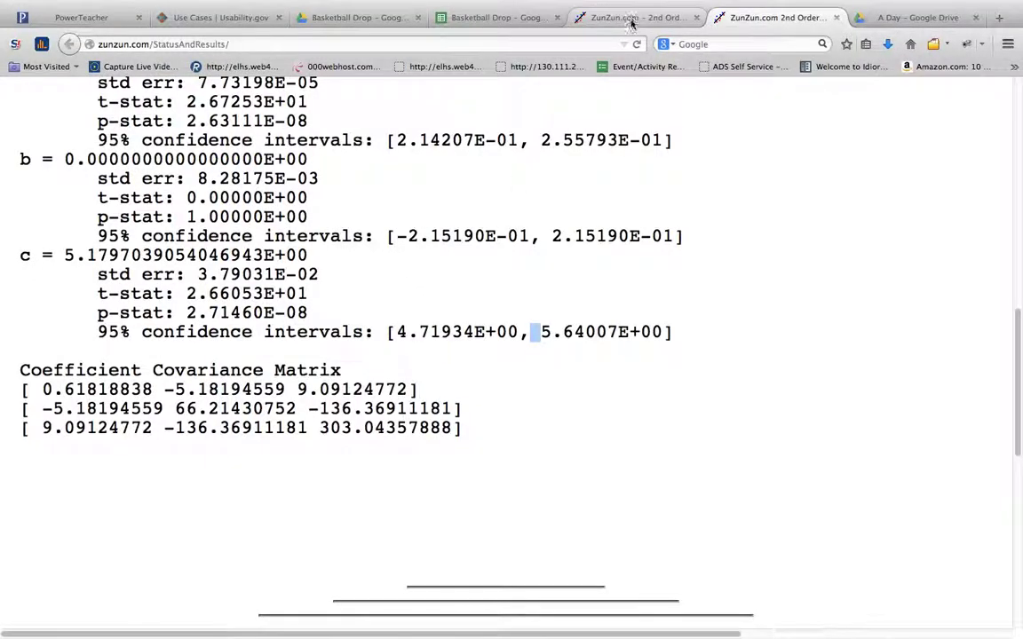
left_click(617, 20)
left_click(618, 206)
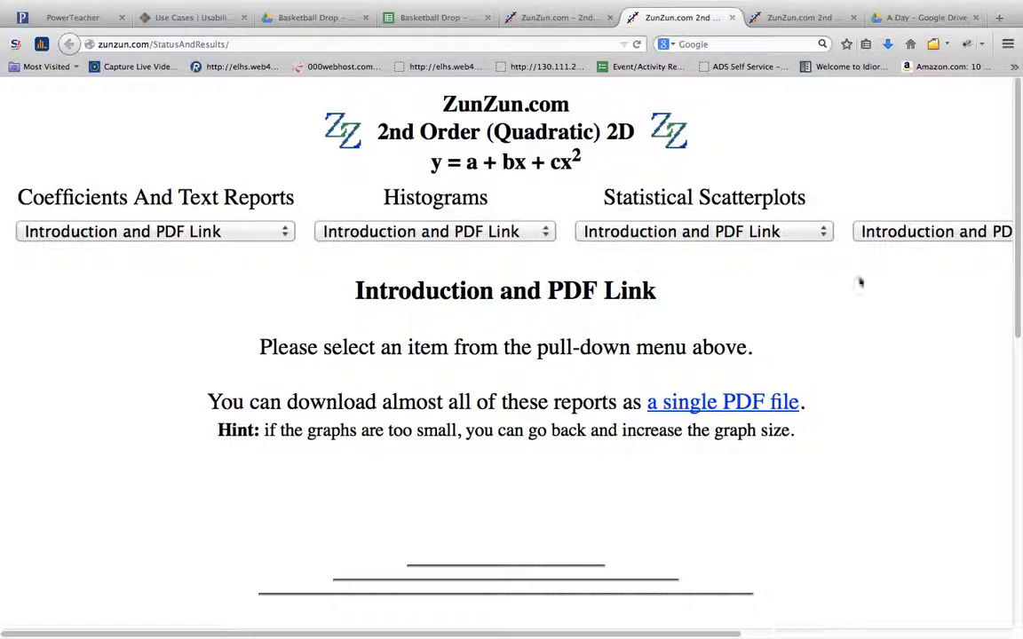
- Display the data graph of Position (m) vs. Time (s) with 95% confidence intervals for the new fit
left_click(890, 233)
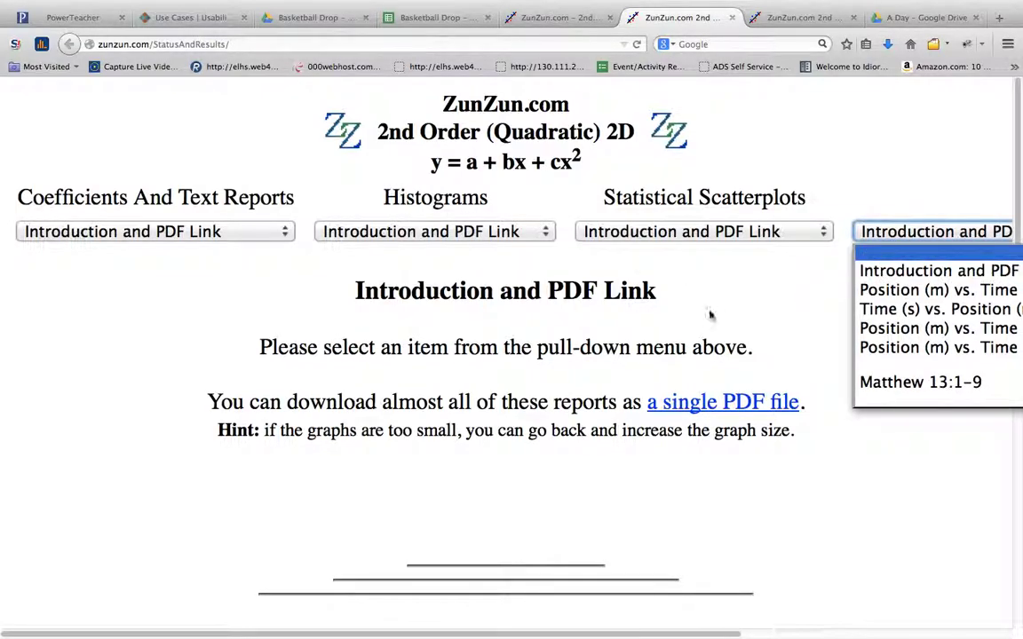
left_click(600, 634)
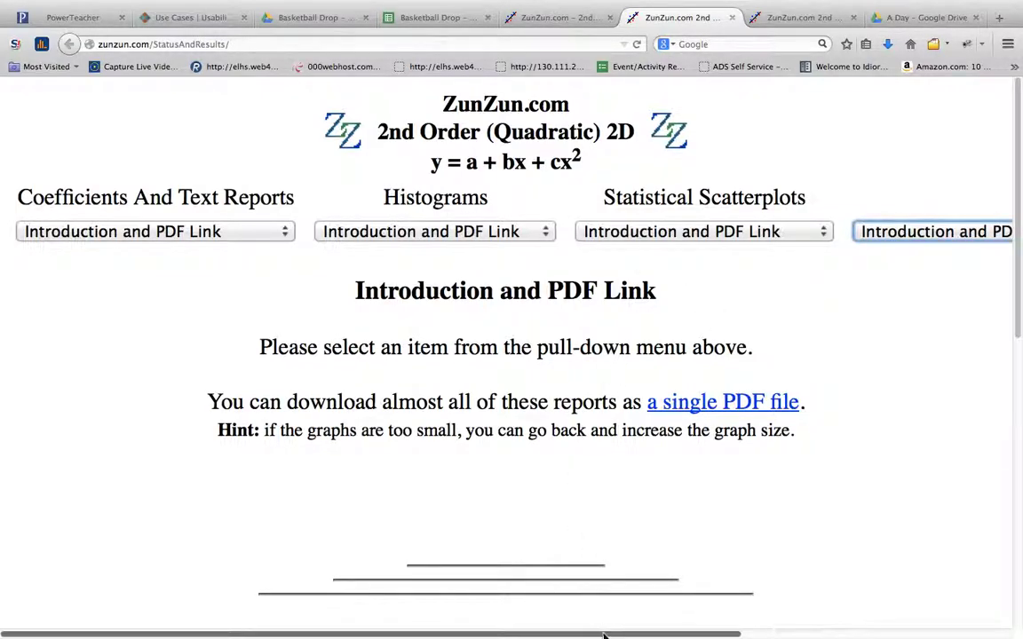
scroll(733, 635, "right", 1)
scroll(954, 530, "right", 6)
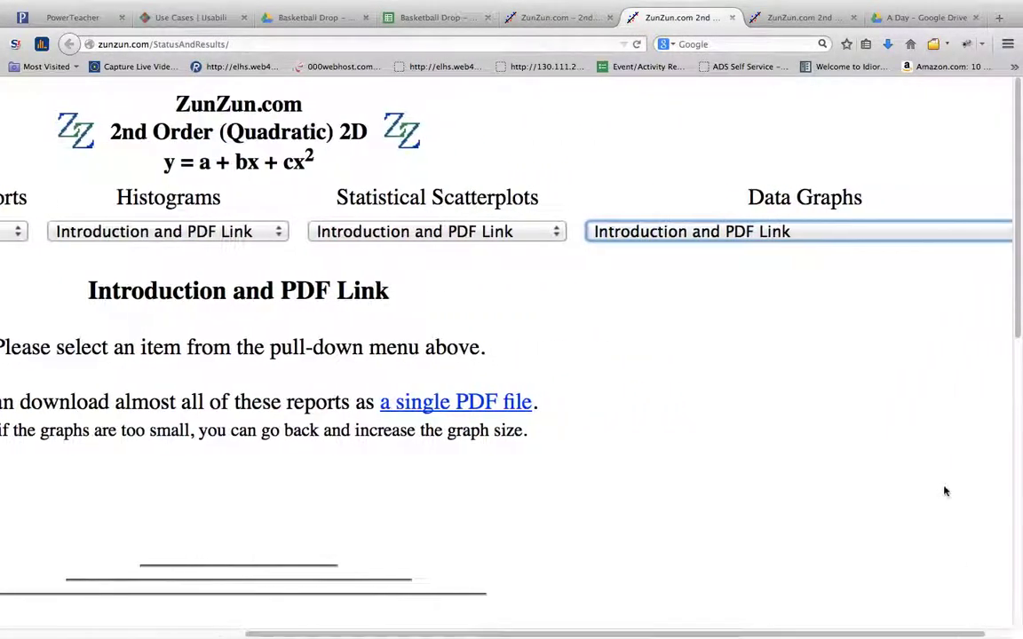
scroll(646, 636, "right", 1)
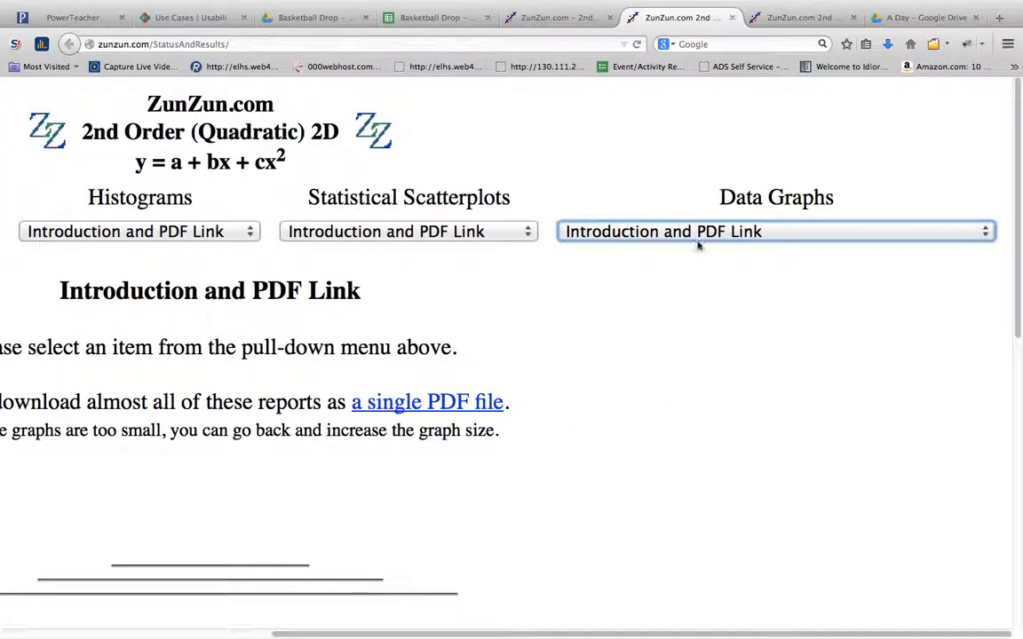
left_click(701, 232)
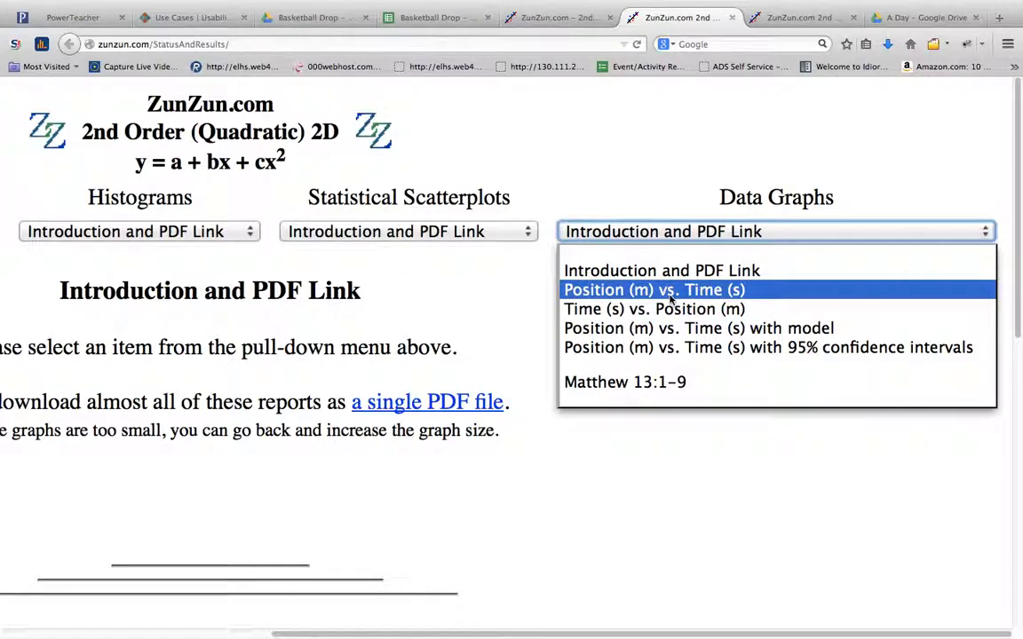
left_click(669, 298)
left_click(690, 233)
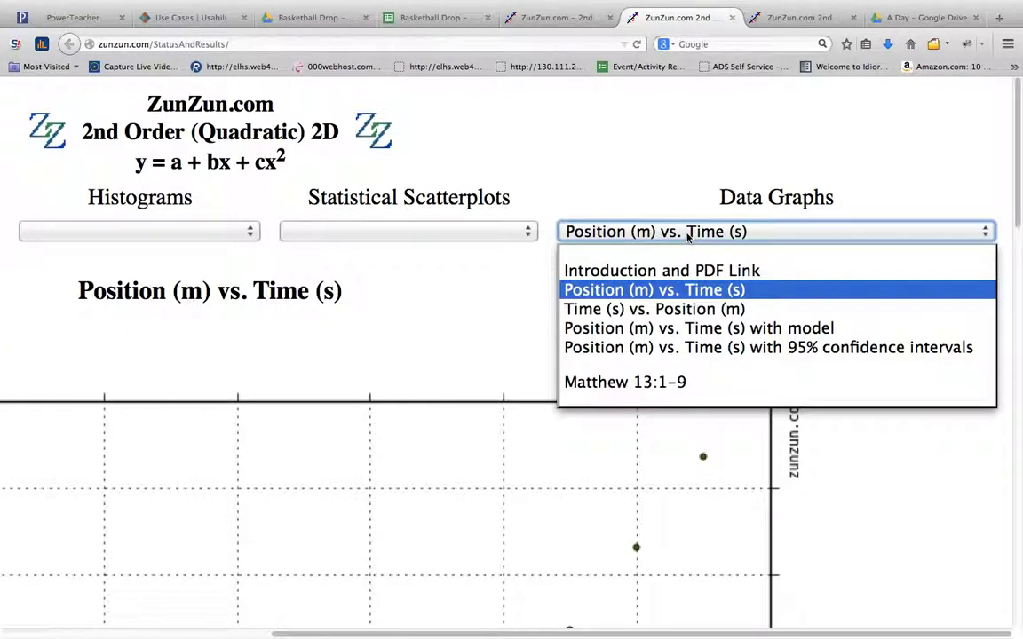
left_click(690, 352)
- Examine how the data points lie relative to the fitted curve and its dashed 95% confidence bands
scroll(1019, 255, "down", 2)
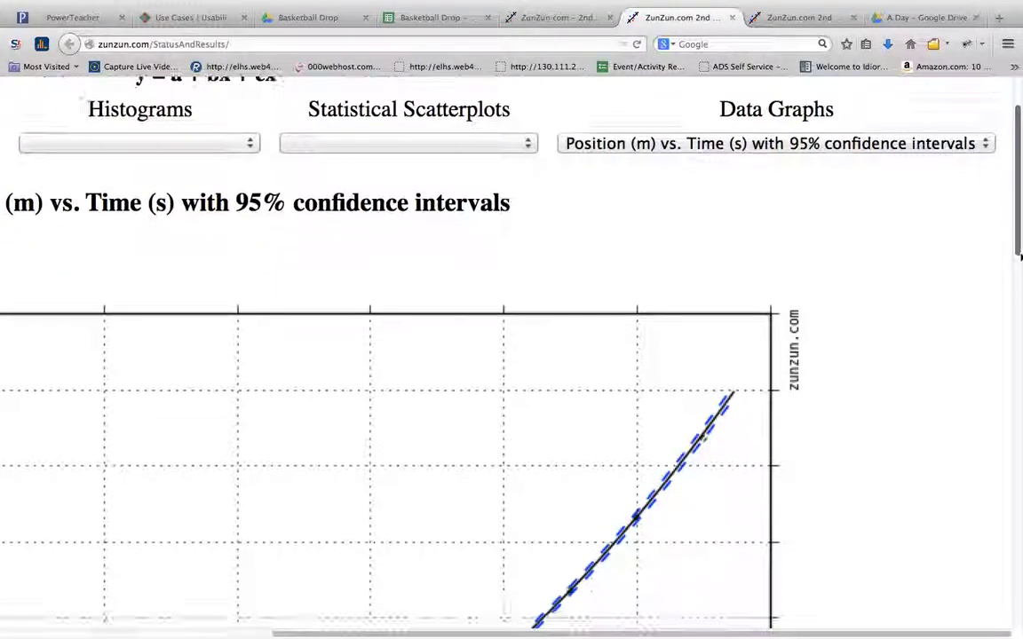
scroll(987, 353, "down", 5)
scroll(984, 372, "up", 1)
scroll(984, 369, "down", 1)
scroll(848, 370, "up", 1)
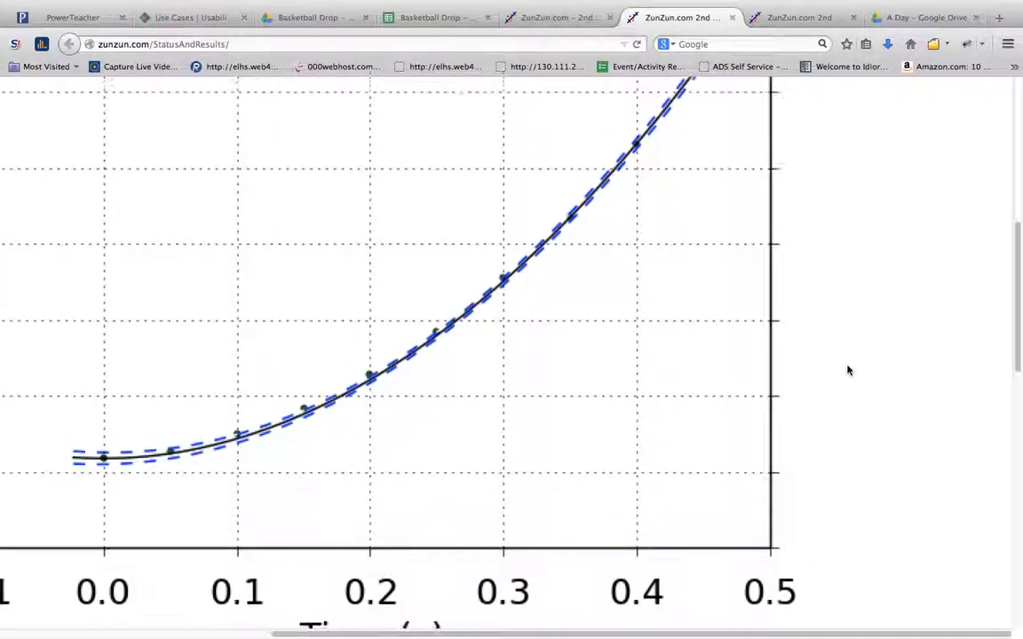
scroll(847, 372, "down", 2)
scroll(852, 375, "up", 2)
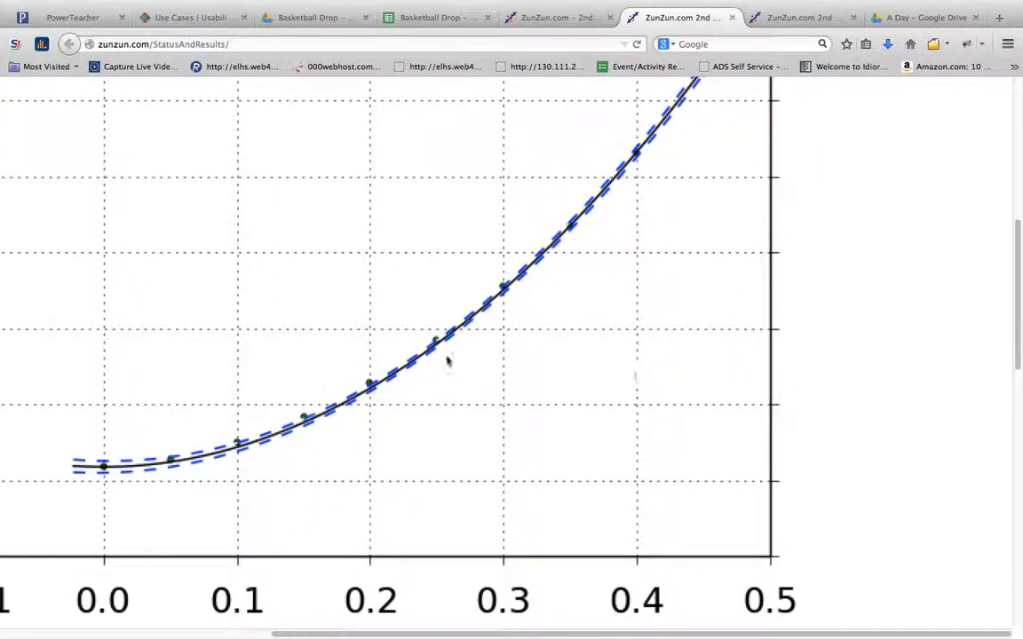
scroll(333, 382, "up", 2)
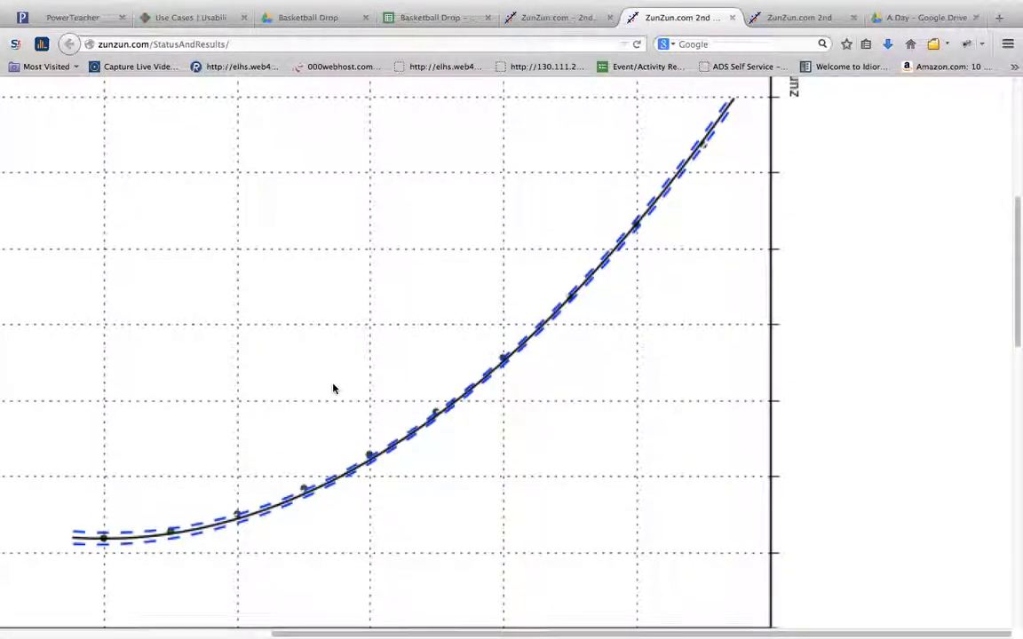
scroll(334, 388, "down", 1)
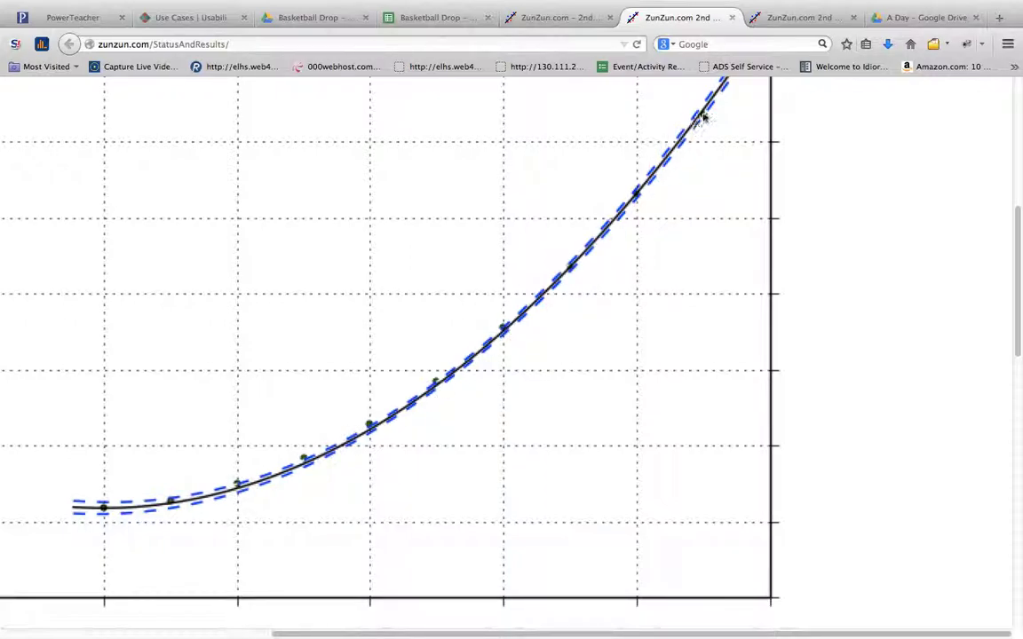
scroll(680, 204, "up", 1)
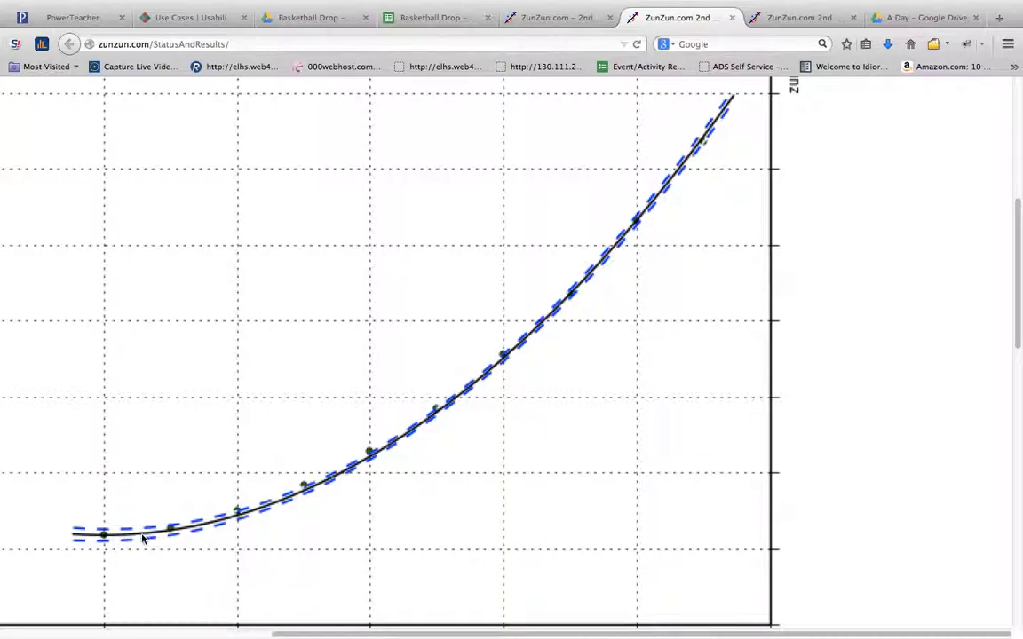
- Inspect the graph together with its position and time axes, and check the options available for copying or saving its image
left_click_drag(1019, 322, 1012, 399)
left_click_drag(803, 633, 641, 621)
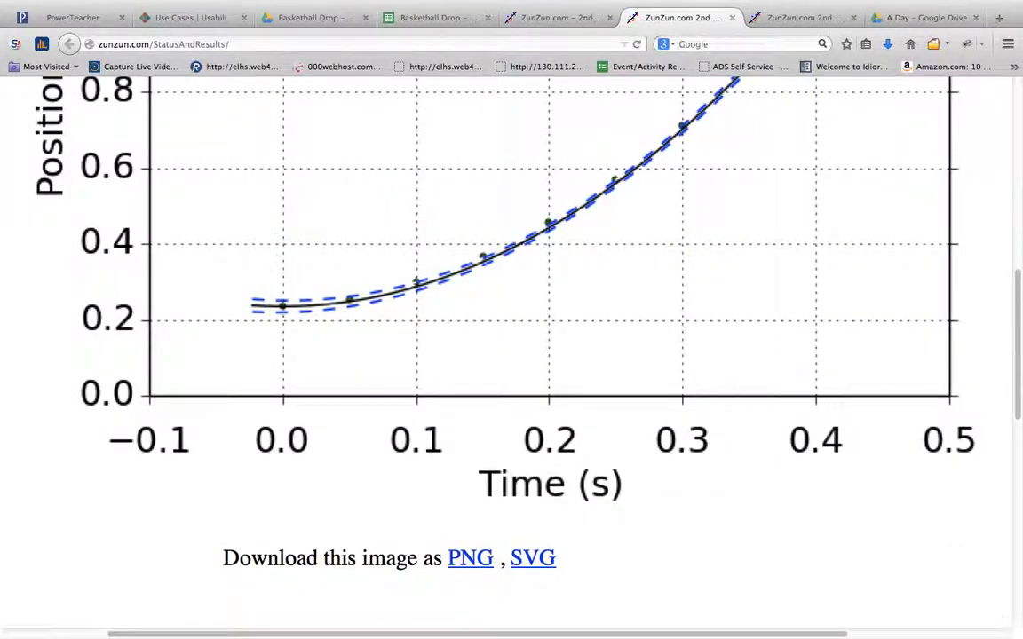
mouse_move(1019, 425)
left_mouse_down()
mouse_move(1011, 325)
mouse_move(1004, 410)
left_mouse_up()
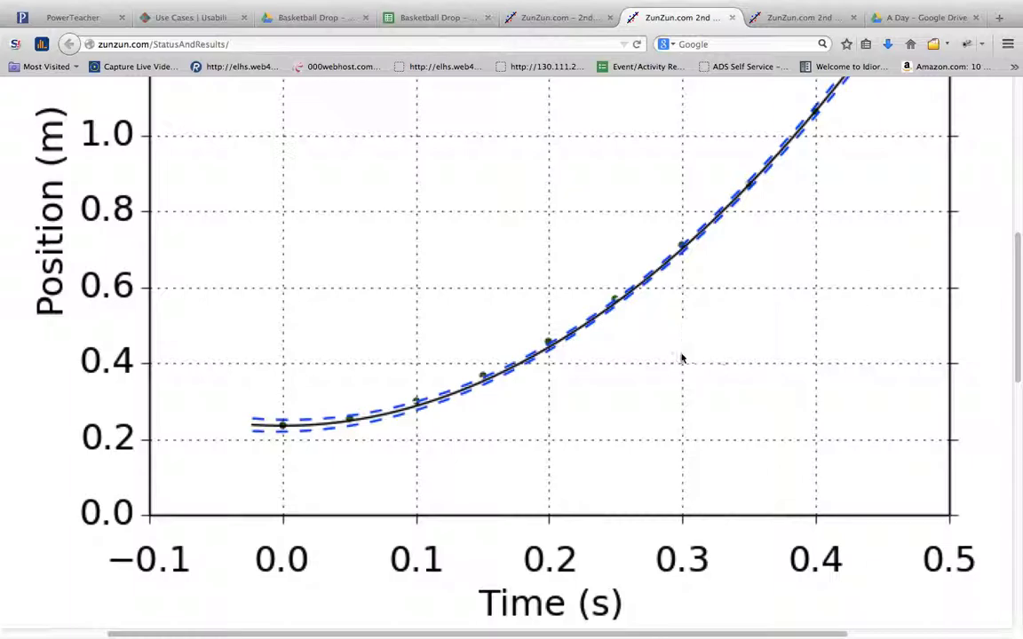
right_click(473, 289)
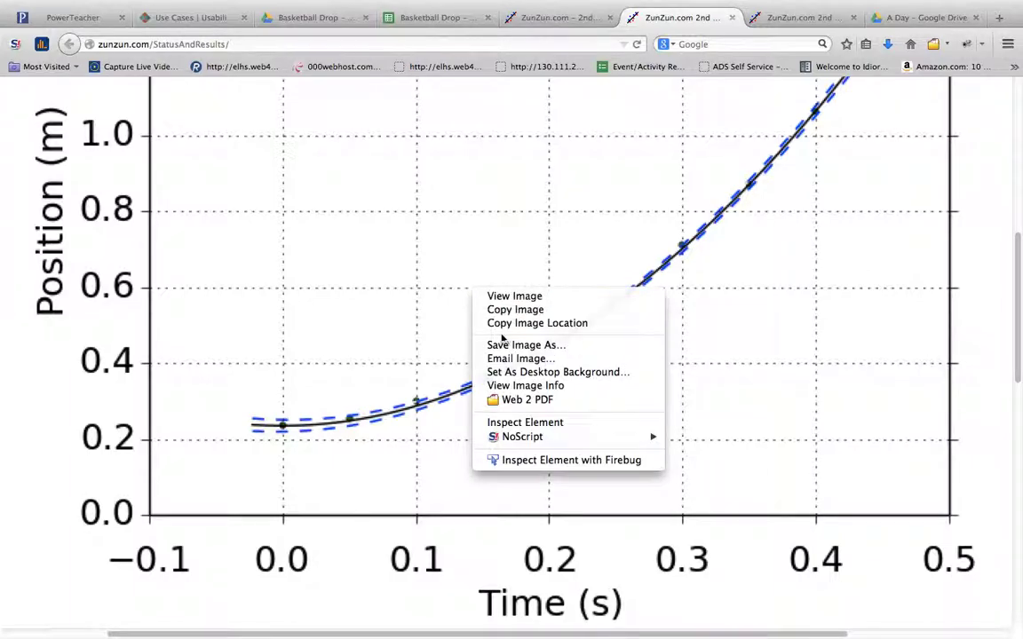
left_click(433, 320)
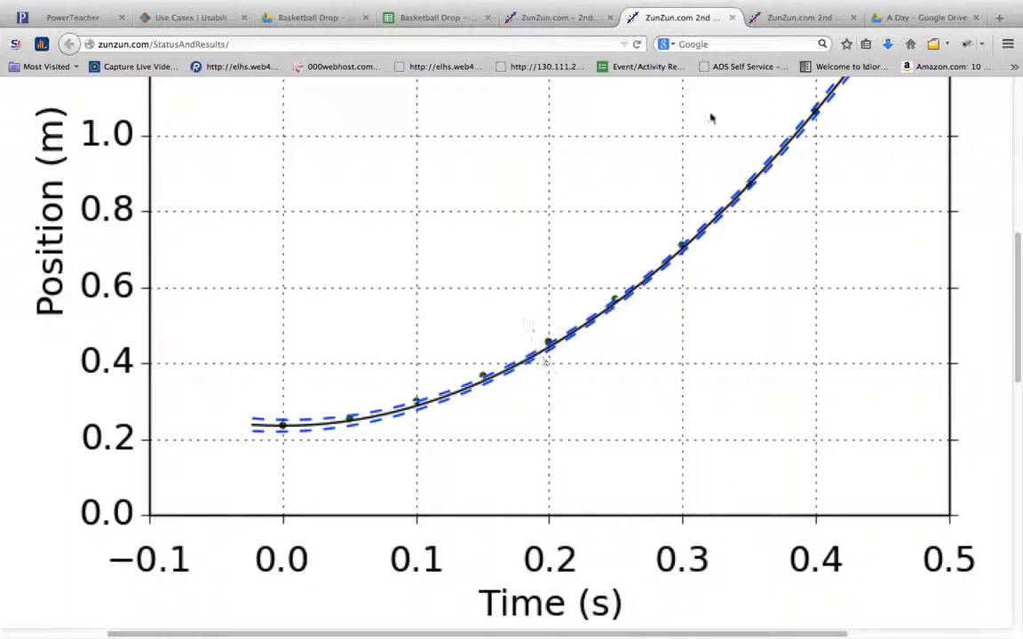
- Return to the earlier fit's statistics report and highlight the full block of coefficients a, b and c with their confidence intervals
left_click(805, 17)
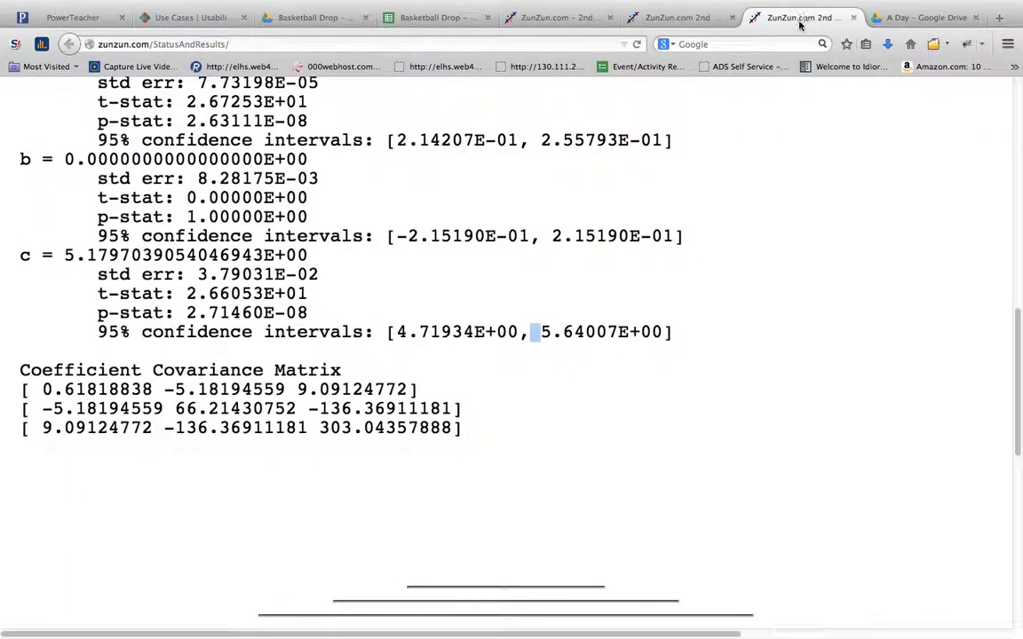
scroll(527, 253, "up", 3)
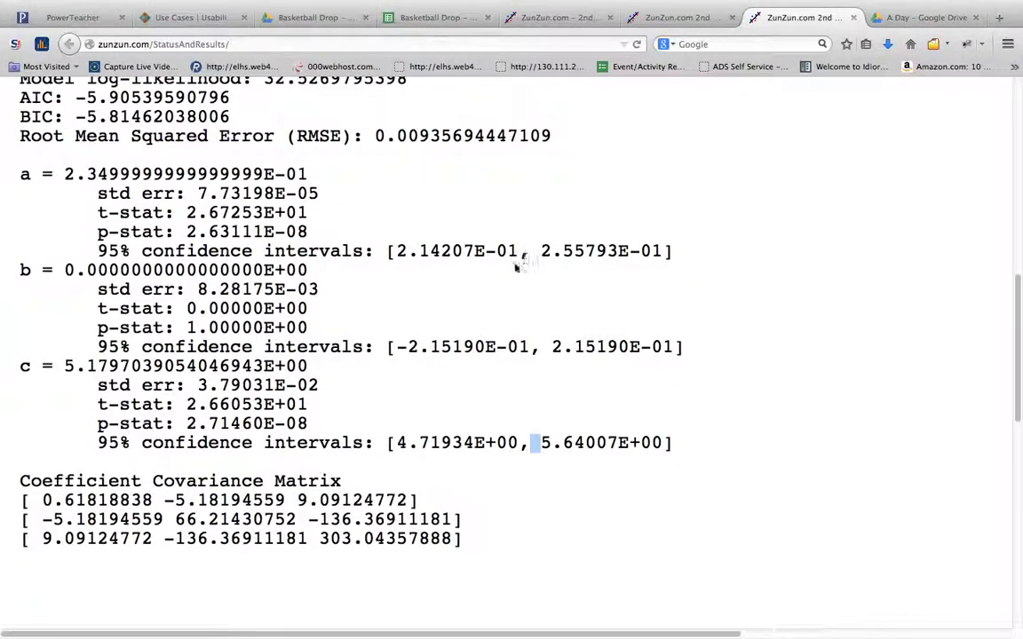
scroll(80, 168, "up", 2)
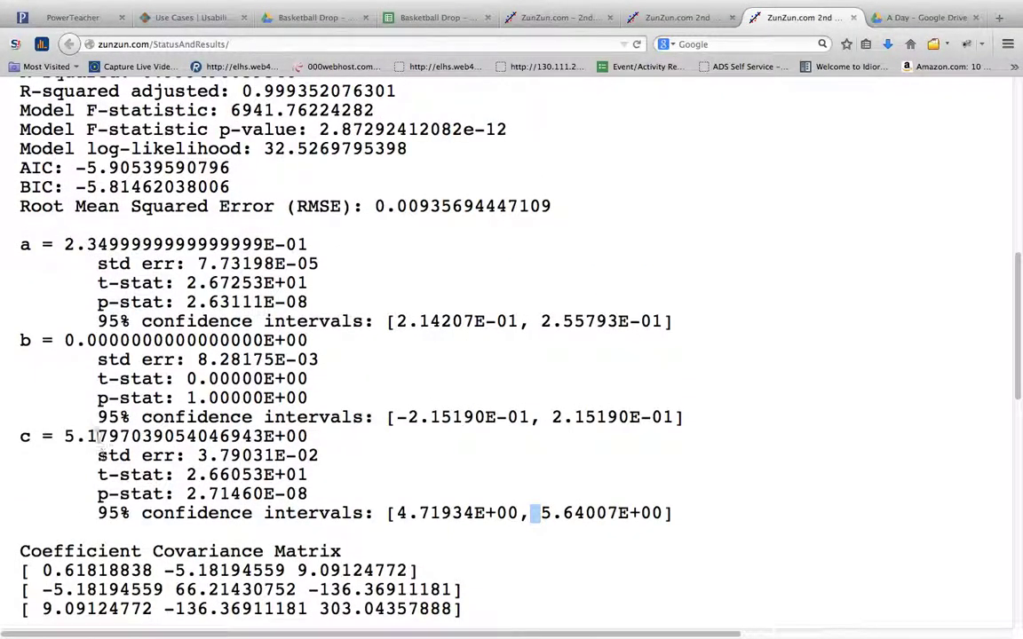
left_click_drag(21, 241, 757, 513)
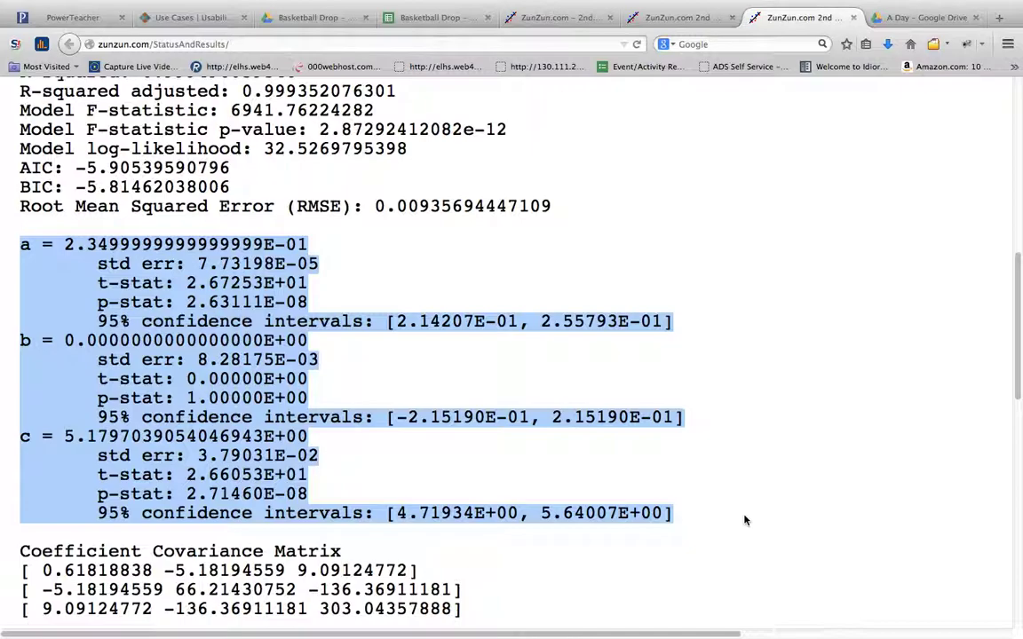
left_click_drag(746, 522, 677, 502)
- Highlight the report's statistics from the degrees of freedom down through the coefficient values
scroll(676, 502, "up", 2)
scroll(568, 461, "up", 2)
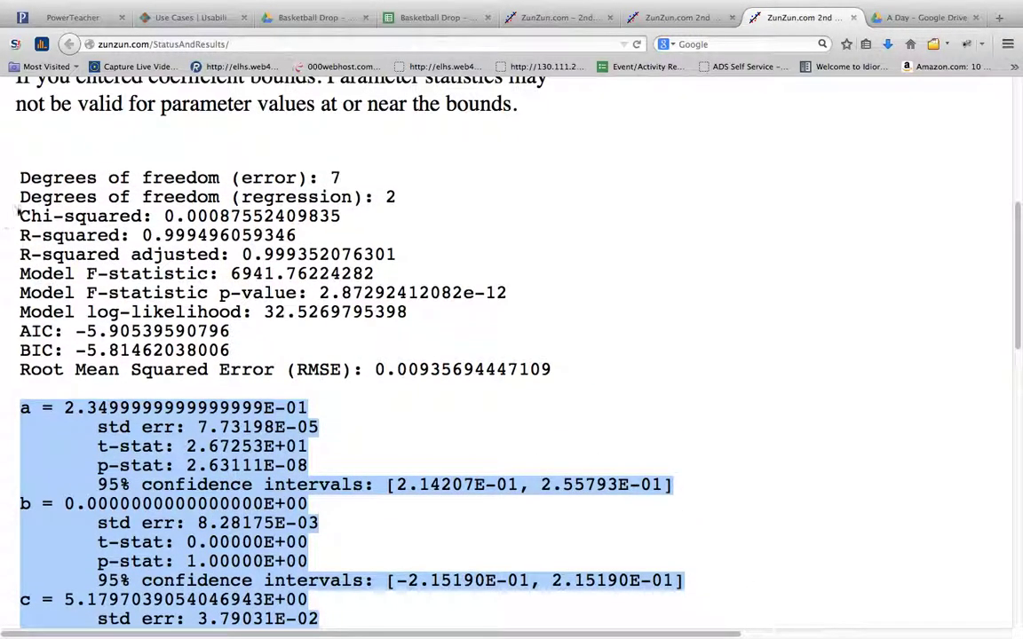
left_click_drag(20, 176, 491, 612)
scroll(491, 611, "up", 2)
scroll(501, 409, "up", 1)
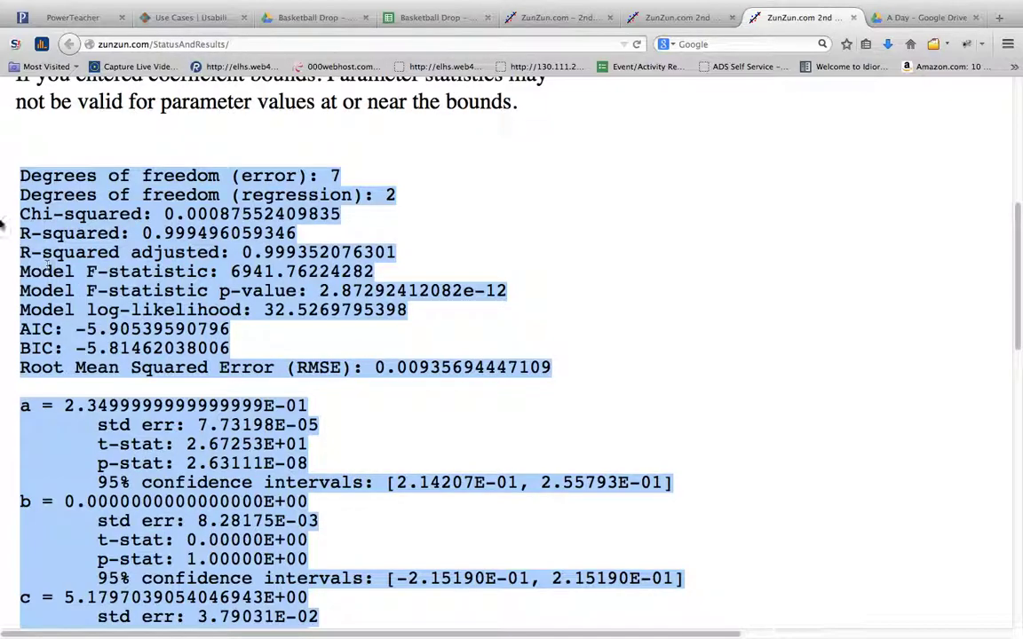
- Examine the R-squared and adjusted R-squared lines, and reselect the report text from the degrees of freedom down to coefficient c
left_click(43, 234)
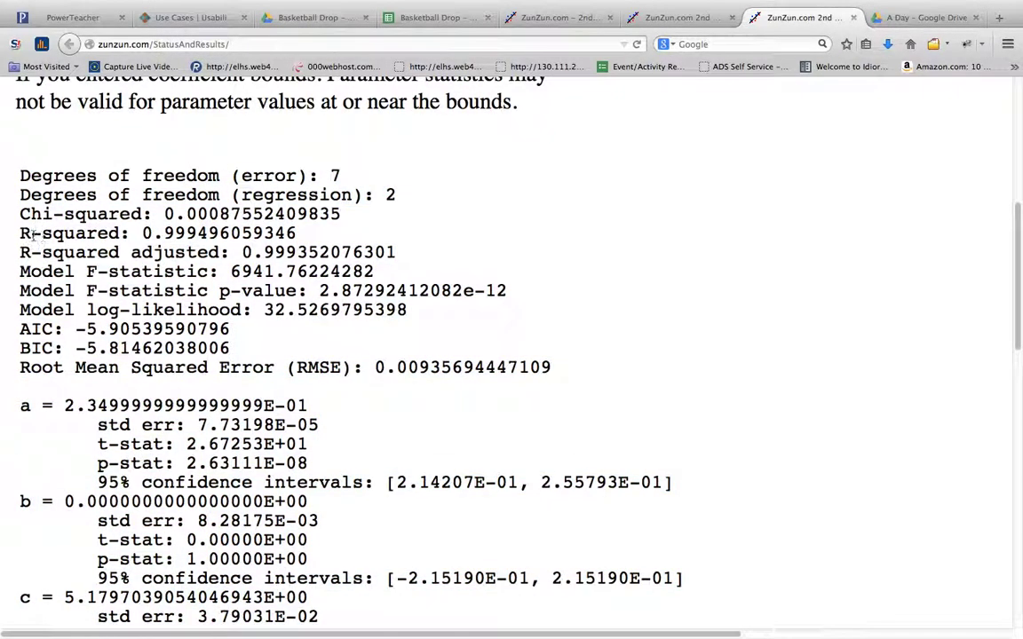
left_click_drag(20, 229, 410, 261)
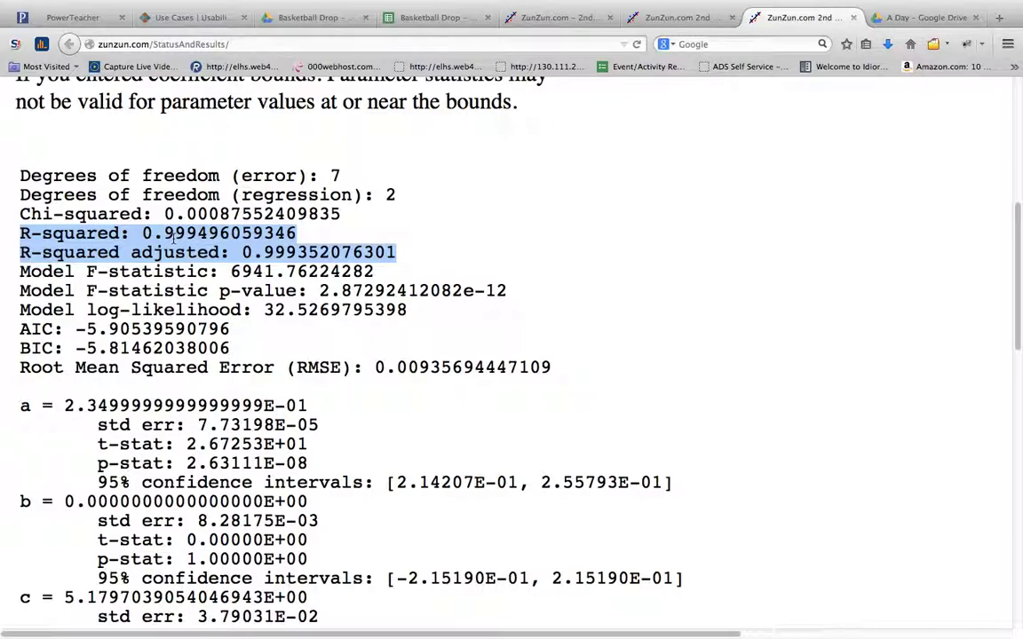
left_click(172, 232)
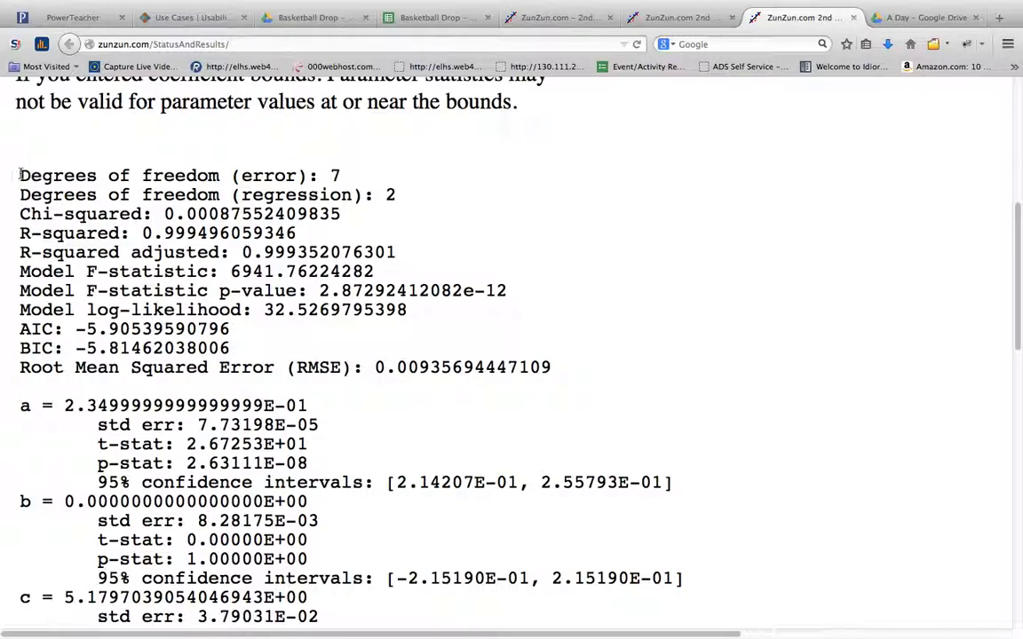
left_click_drag(19, 175, 384, 622)
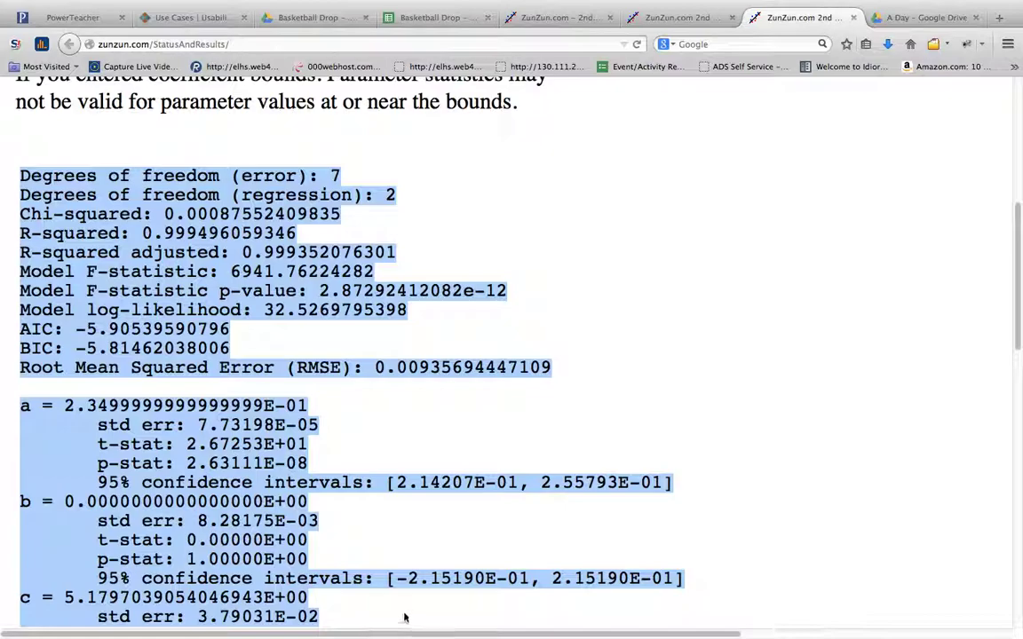
scroll(389, 577, "down", 1)
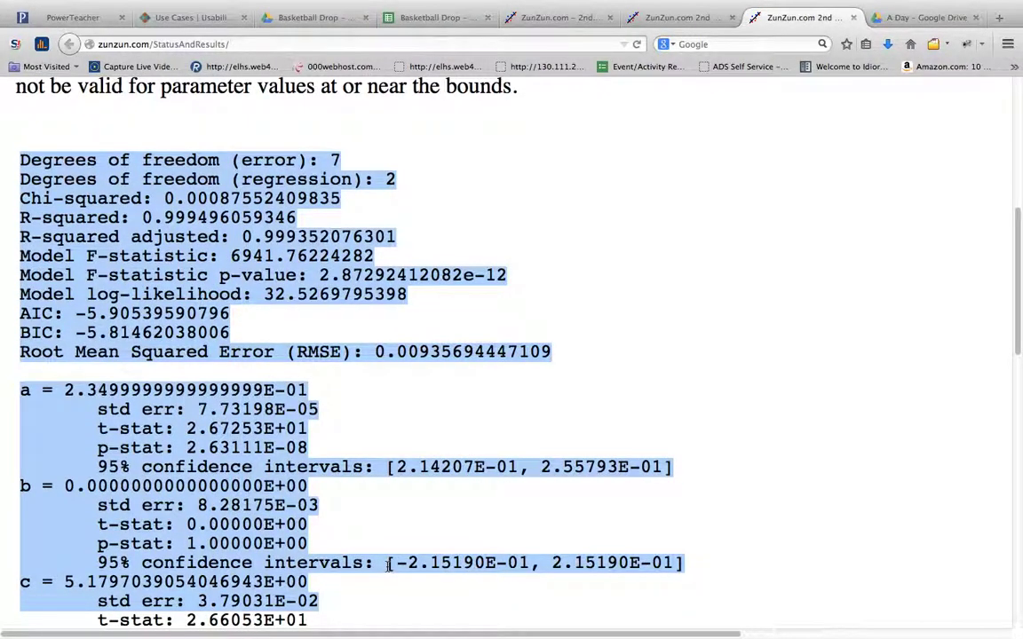
- Clear the text selection in the statistics report and review coefficients a, b and c down to the covariance matrix
scroll(389, 567, "down", 1)
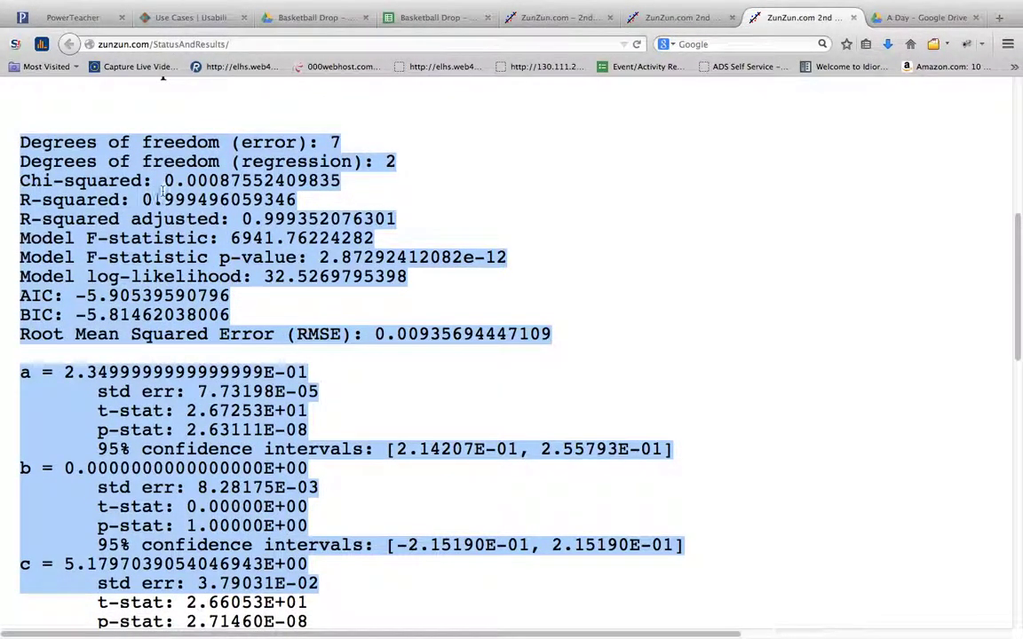
left_click(162, 200)
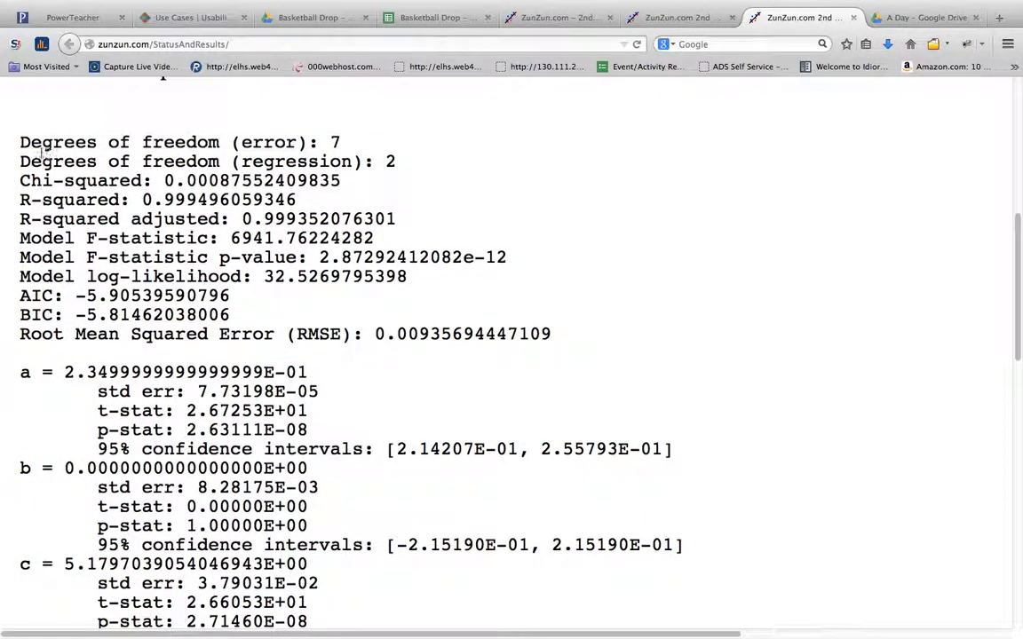
scroll(162, 78, "down", 10)
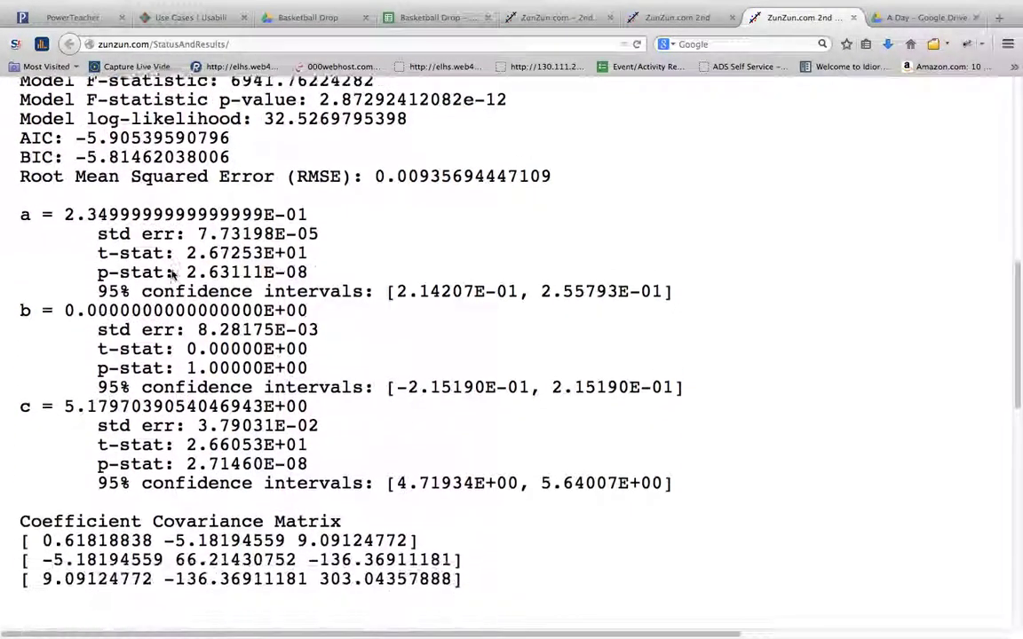
- Go back to the position-time graph of the other fit and examine the fitted curve against the data points and dashed confidence bands
left_click(660, 27)
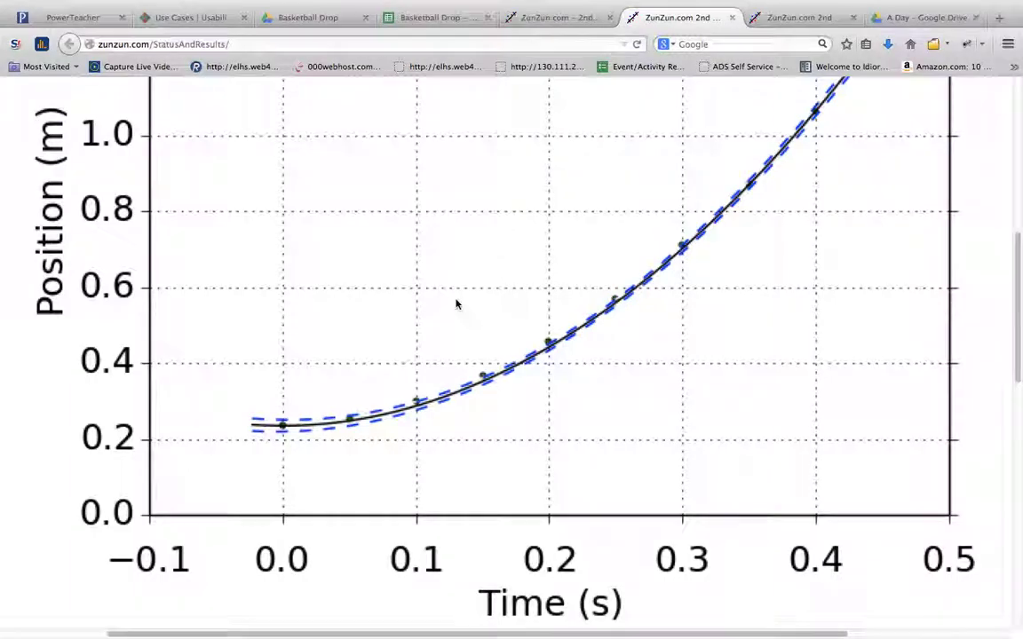
scroll(455, 307, "up", 5)
scroll(454, 308, "down", 5)
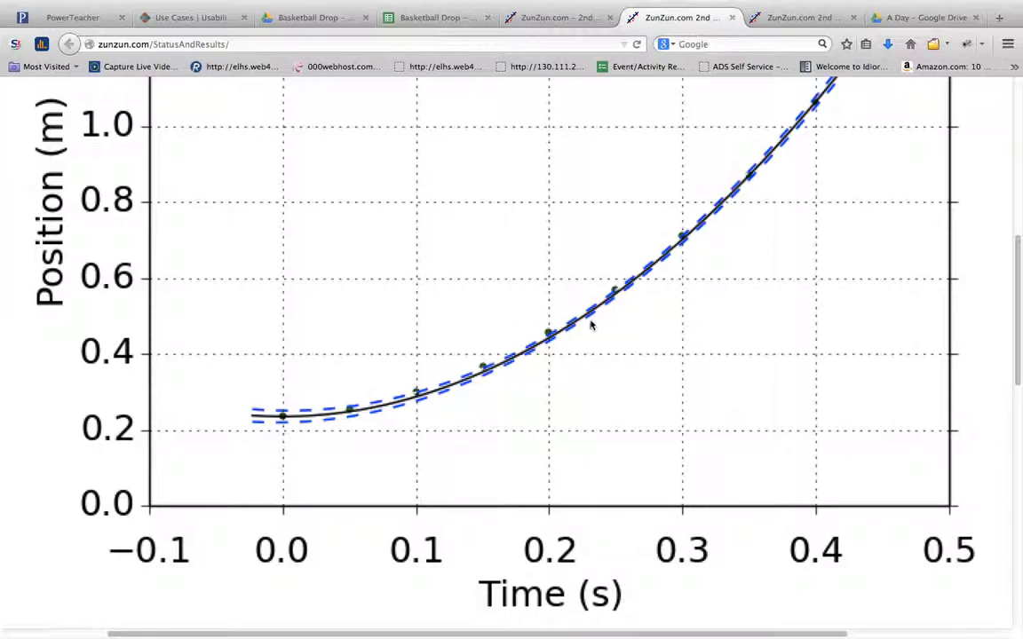
scroll(591, 324, "up", 3)
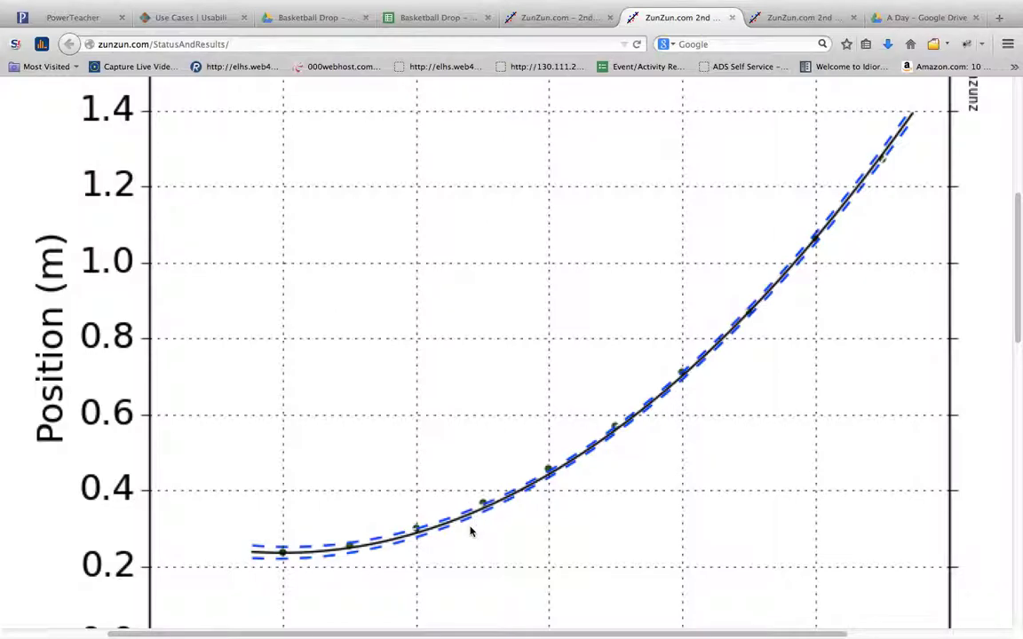
scroll(468, 533, "down", 4)
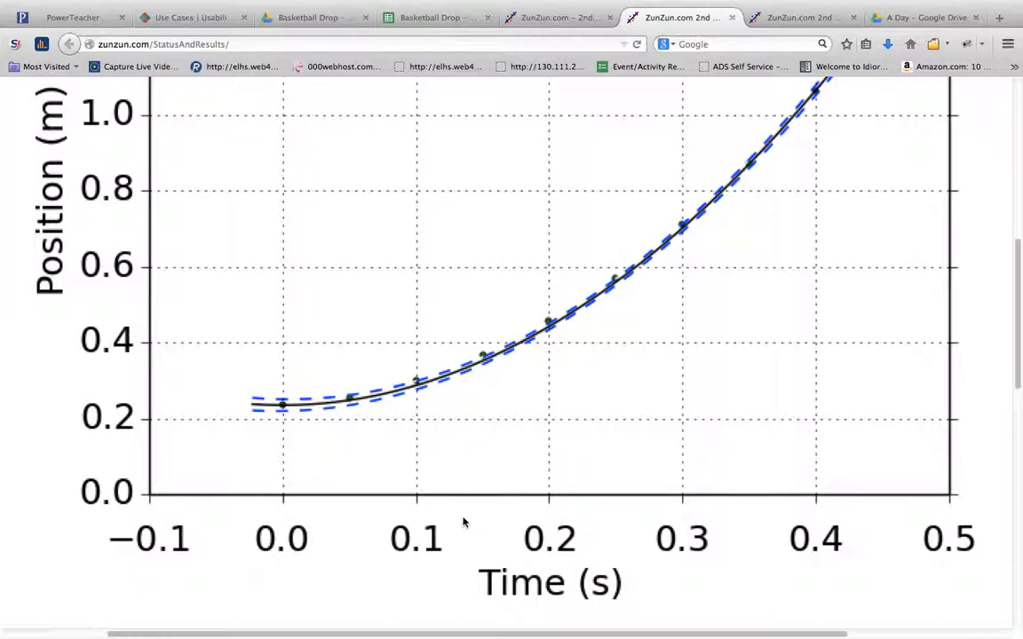
mouse_move(1019, 5)
left_click(1004, 8)
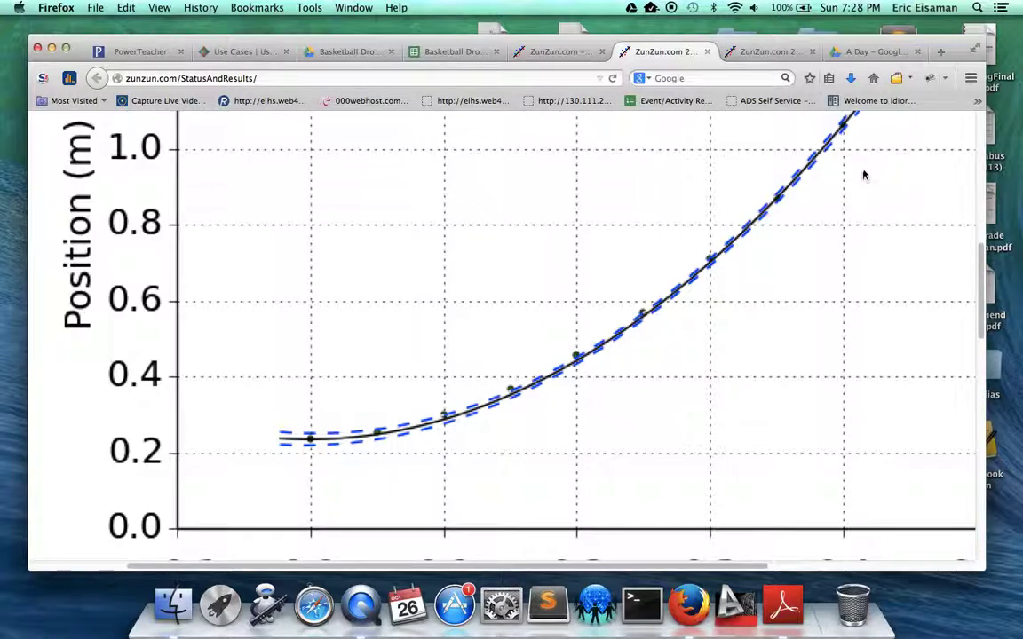
right_click(361, 608)
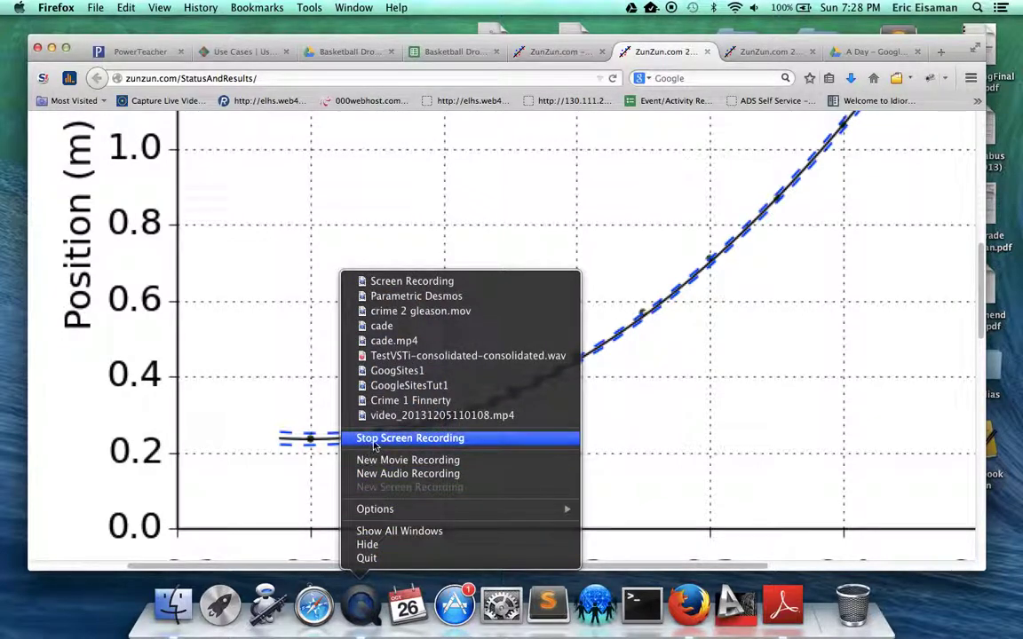